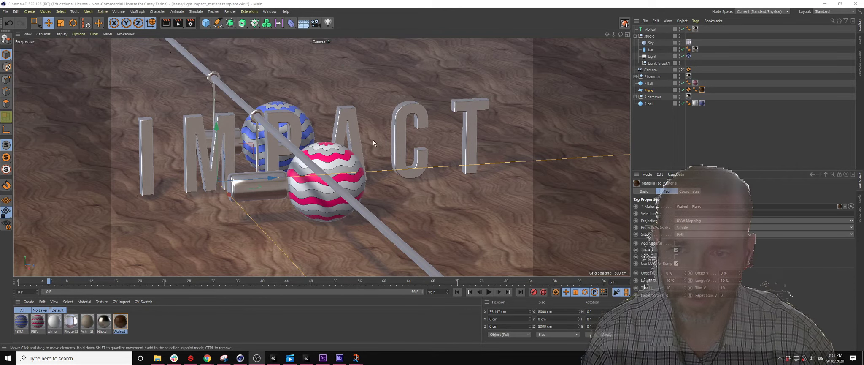
Open the Layout dropdown at the top right to see the available interface layouts
{"action": "left_click", "coordinate": [833, 11]}
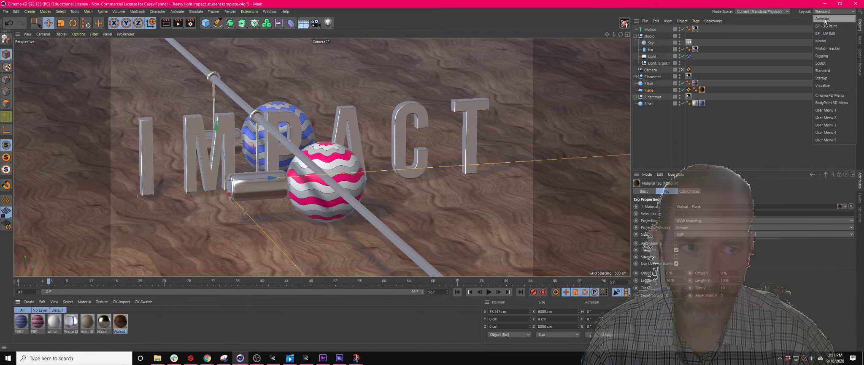
Switch to the Animate layout, deselect everything, and enlarge the F-Curve timeline below the viewport
{"action": "left_click", "coordinate": [826, 20]}
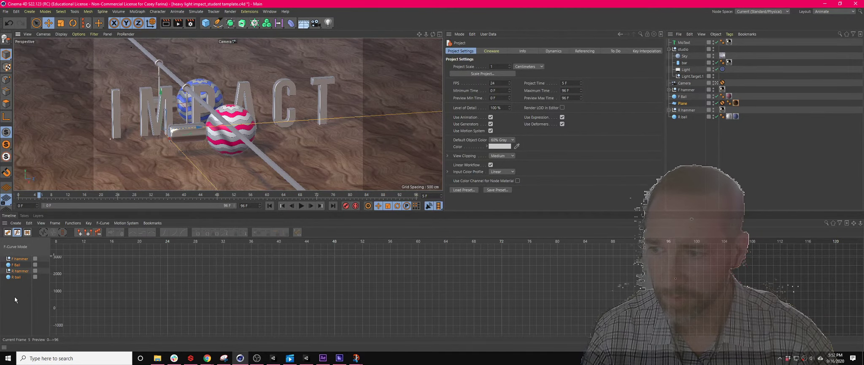
{"action": "left_click", "coordinate": [14, 296]}
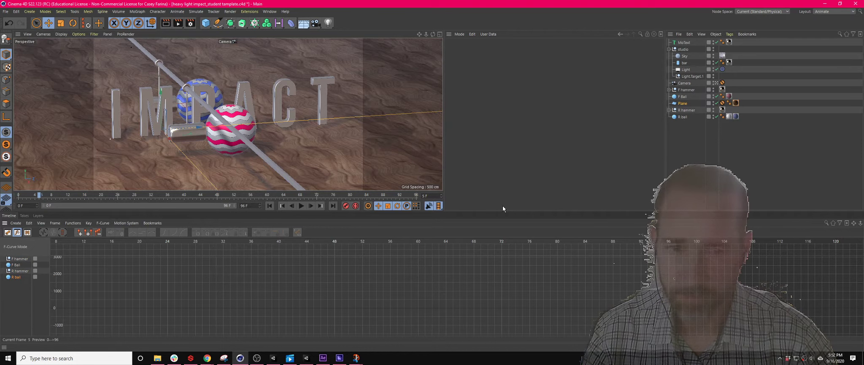
{"action": "left_click_drag", "start_coordinate": [500, 212], "coordinate": [500, 162]}
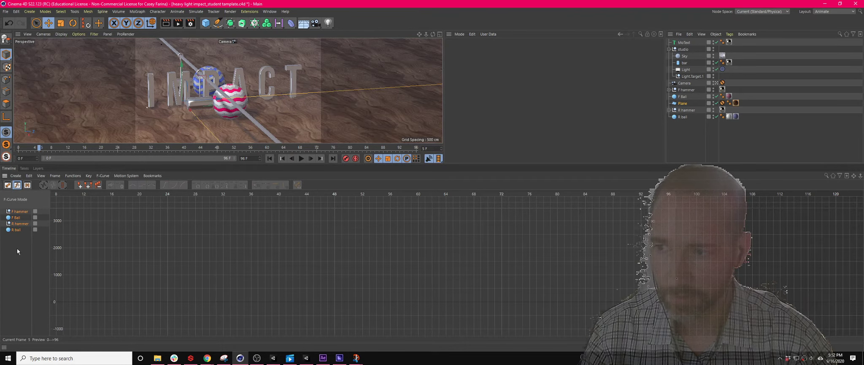
Add the Plane object to the timeline's object list
{"action": "left_click", "coordinate": [691, 134]}
{"action": "left_click", "coordinate": [686, 90]}
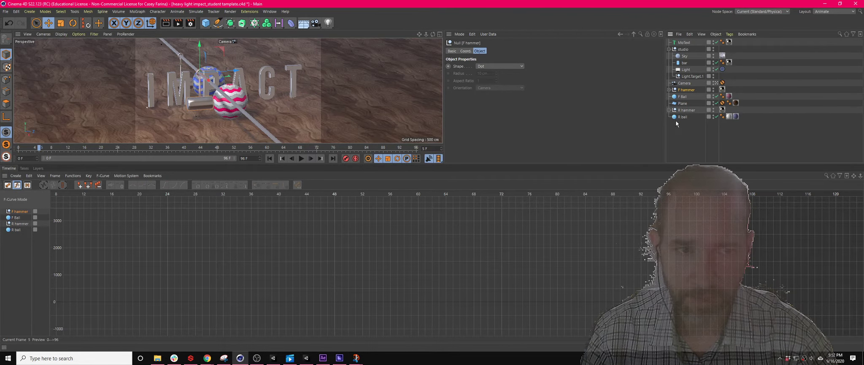
{"action": "left_click", "coordinate": [676, 122]}
{"action": "left_click", "coordinate": [683, 103]}
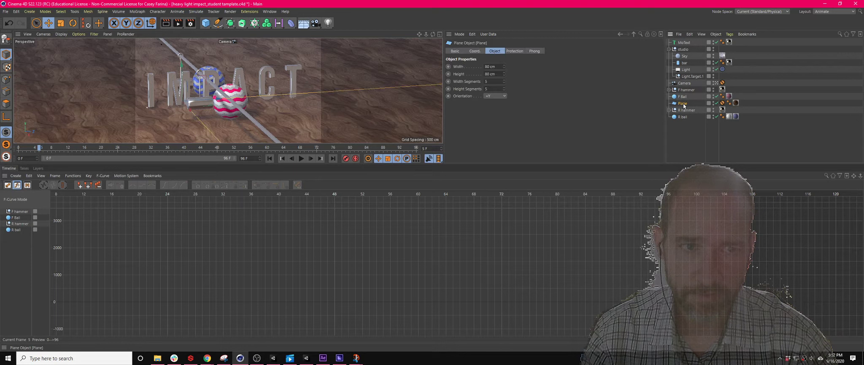
{"action": "left_click_drag", "start_coordinate": [618, 110], "coordinate": [14, 268]}
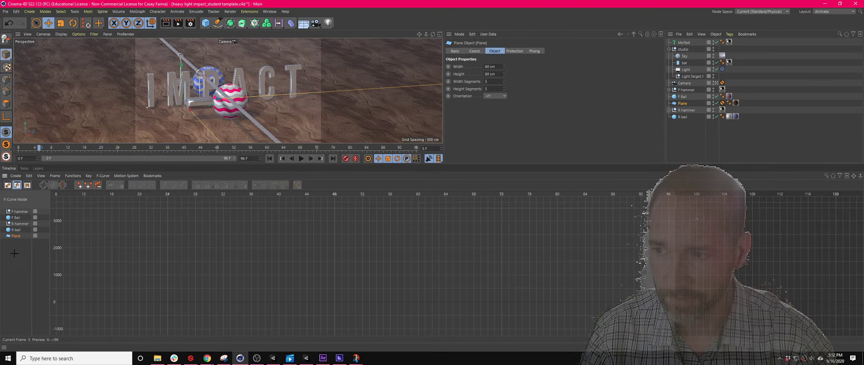
{"action": "left_click", "coordinate": [14, 252]}
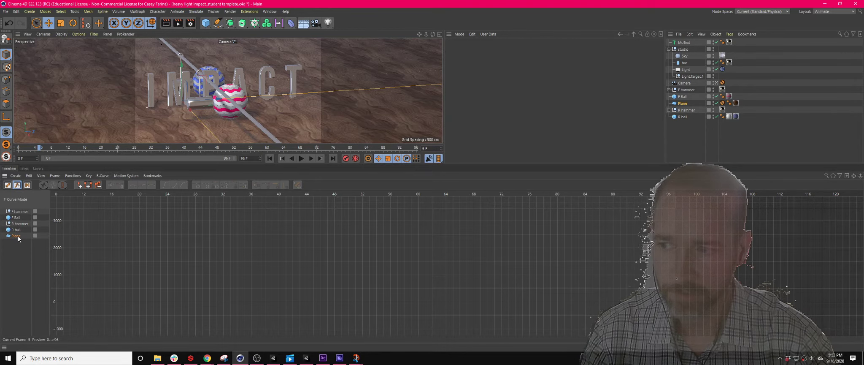
{"action": "left_click", "coordinate": [682, 104]}
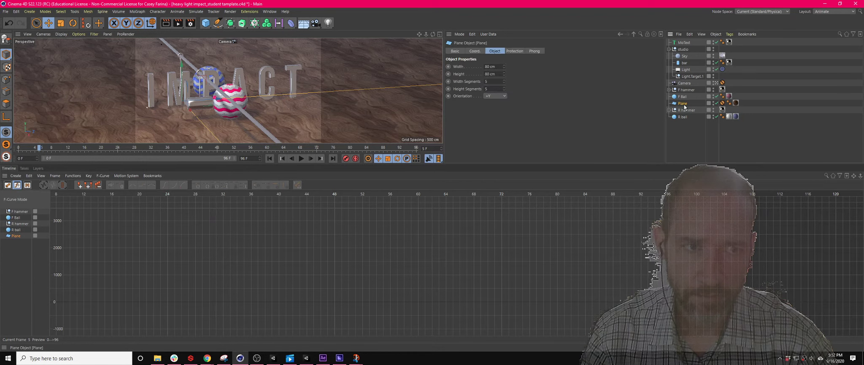
Turn off the scene camera and orbit the default editor camera around the scene
{"action": "left_click", "coordinate": [716, 83]}
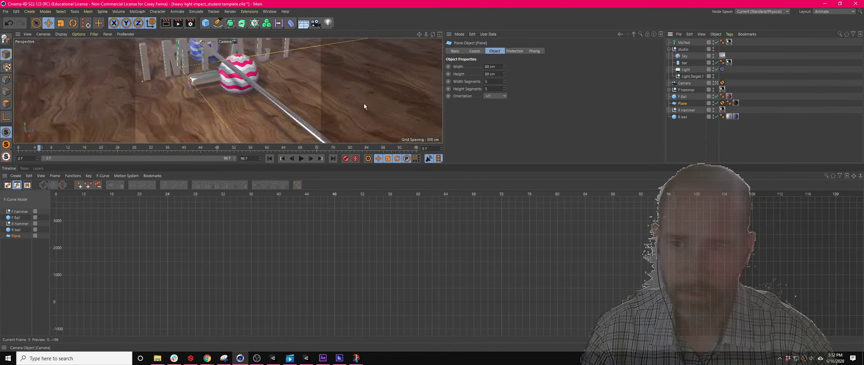
{"action": "left_click_drag", "start_coordinate": [363, 102], "coordinate": [320, 107], "text": "alt"}
{"action": "left_click", "coordinate": [716, 83]}
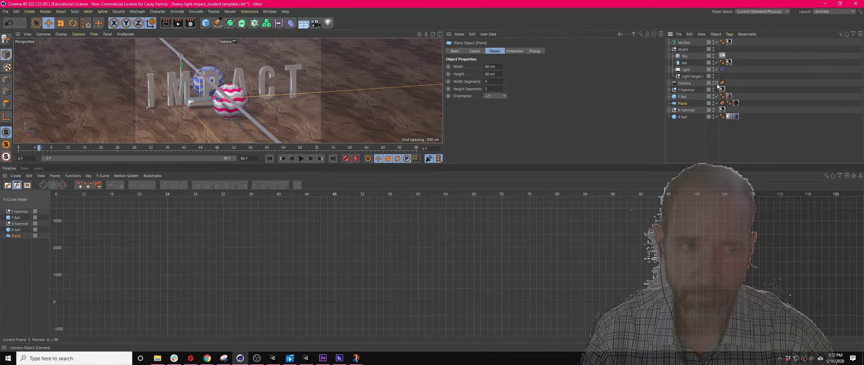
{"action": "left_click", "coordinate": [716, 83]}
{"action": "left_click_drag", "start_coordinate": [391, 99], "coordinate": [219, 85], "text": "alt"}
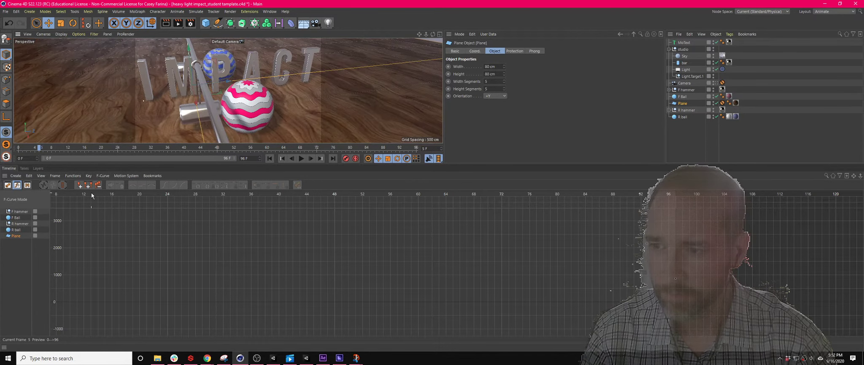
Select the F hammer and move the current frame to 9
{"action": "left_click", "coordinate": [195, 193]}
{"action": "left_click_drag", "start_coordinate": [221, 195], "coordinate": [203, 199]}
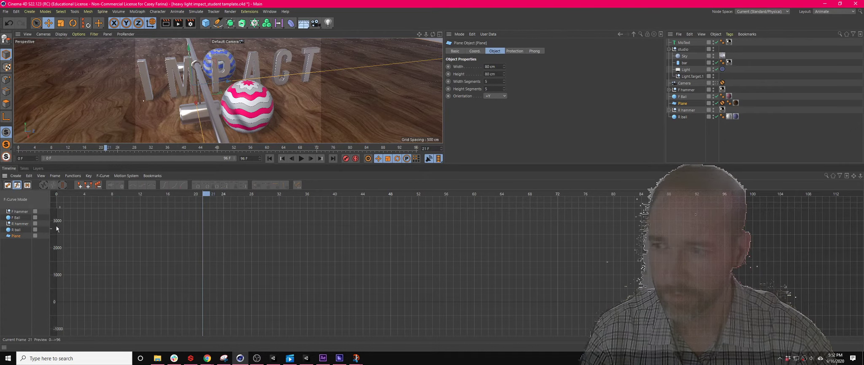
{"action": "left_click", "coordinate": [19, 212]}
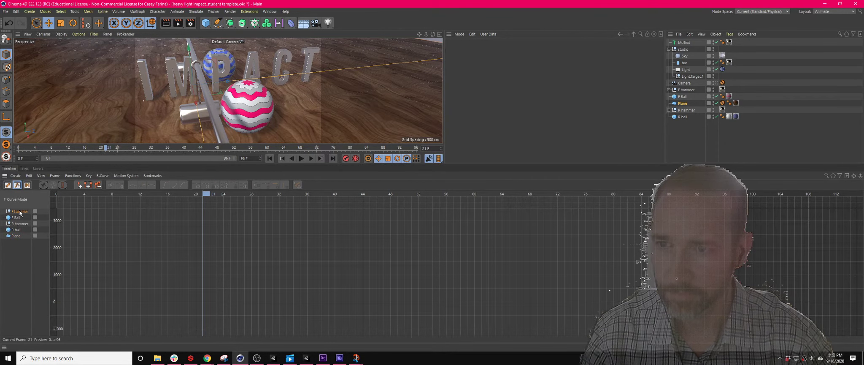
{"action": "left_click_drag", "start_coordinate": [253, 99], "coordinate": [282, 88], "text": "alt"}
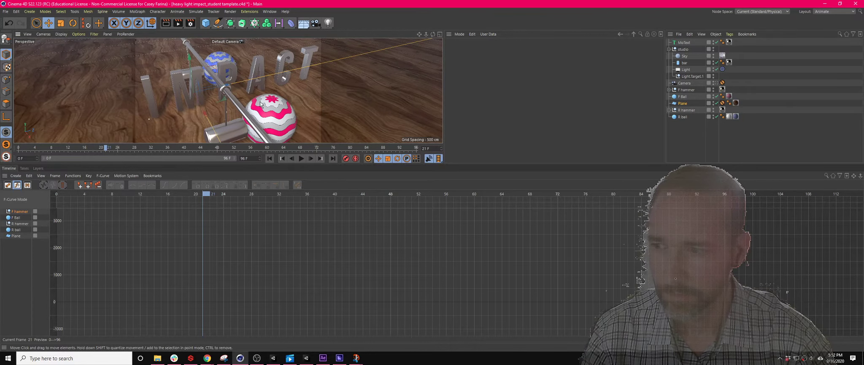
{"action": "left_click", "coordinate": [19, 211]}
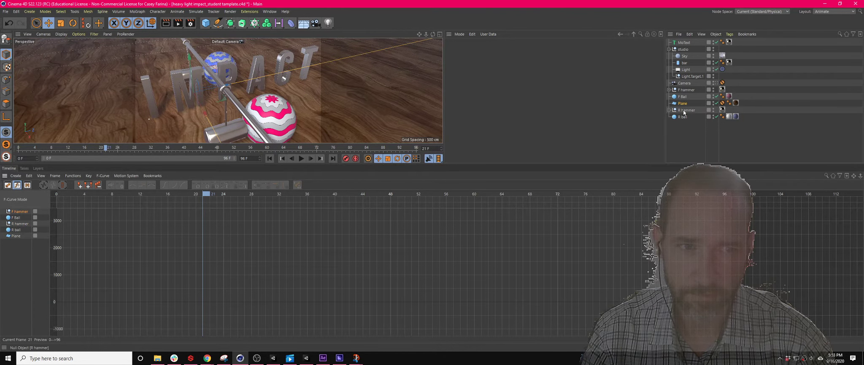
{"action": "left_click", "coordinate": [686, 89]}
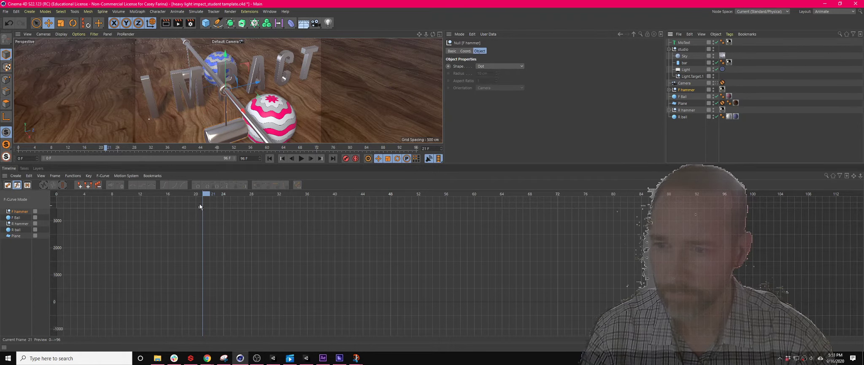
{"action": "mouse_move", "coordinate": [210, 197]}
{"action": "left_mouse_down"}
{"action": "mouse_move", "coordinate": [186, 197]}
{"action": "mouse_move", "coordinate": [339, 207]}
{"action": "mouse_move", "coordinate": [213, 198]}
{"action": "mouse_move", "coordinate": [226, 198]}
{"action": "left_mouse_up"}
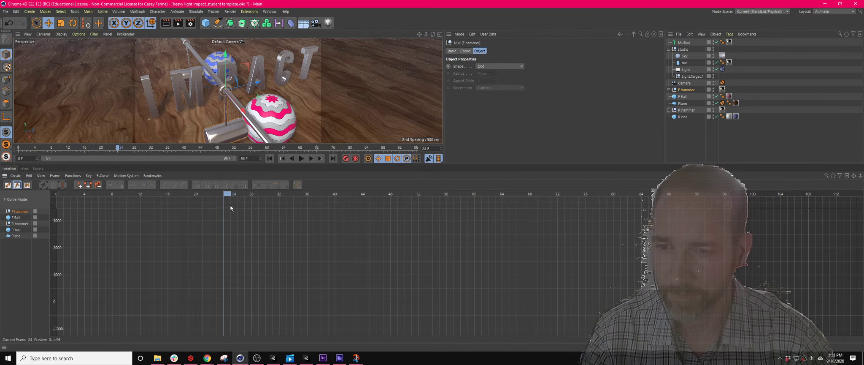
{"action": "left_click_drag", "start_coordinate": [230, 196], "coordinate": [123, 195]}
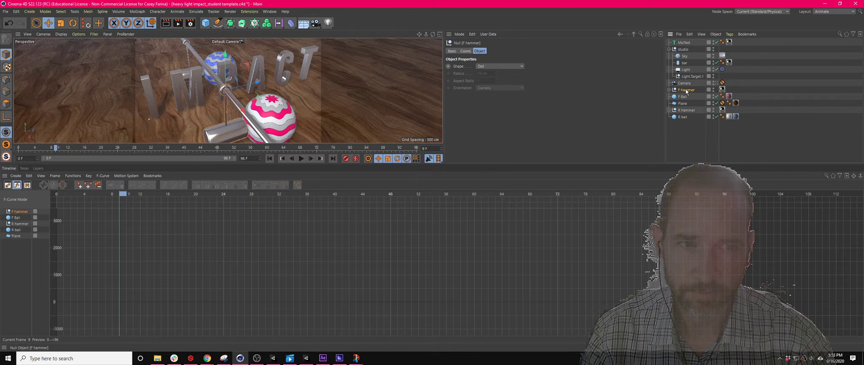
Key the F hammer's pitch at 0° on frame 9 and select the new Rotation . P track
{"action": "left_click", "coordinate": [467, 50]}
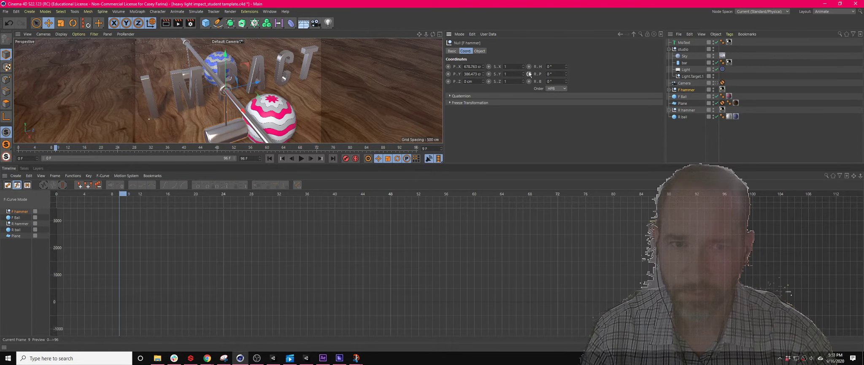
{"action": "left_click_drag", "start_coordinate": [566, 76], "coordinate": [567, 78]}
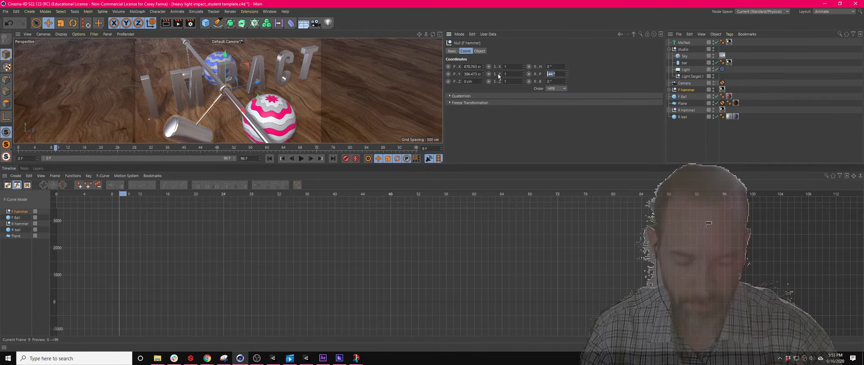
{"action": "key", "text": "ctrl+z"}
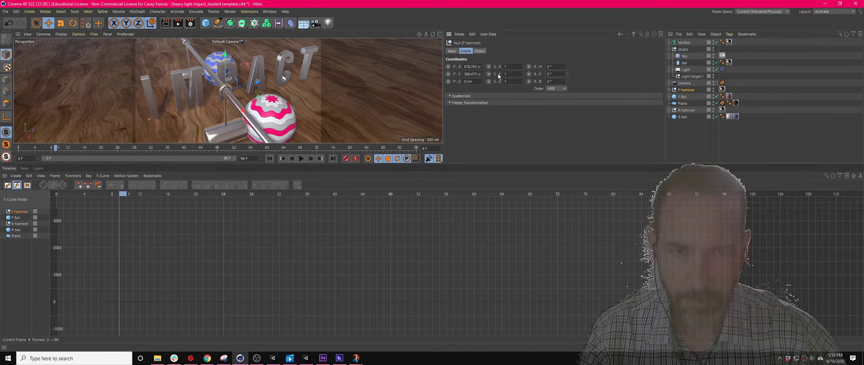
{"action": "left_click", "coordinate": [530, 74]}
{"action": "left_click_drag", "start_coordinate": [126, 194], "coordinate": [174, 195]}
{"action": "left_click", "coordinate": [23, 217]}
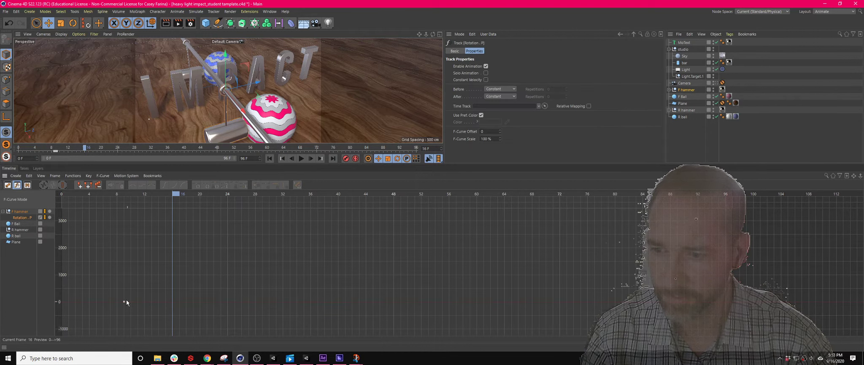
In the Dope Sheet, key the hammer at -105° pitch, then copy the frame-9 resting keys to frame 39
{"action": "left_click", "coordinate": [8, 185]}
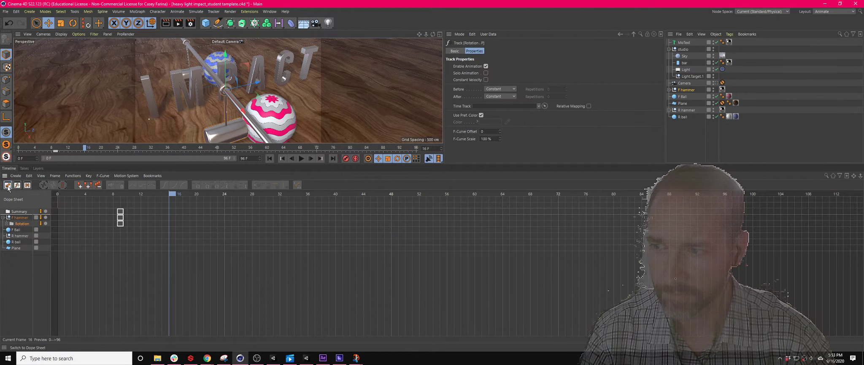
{"action": "left_click_drag", "start_coordinate": [173, 194], "coordinate": [239, 200]}
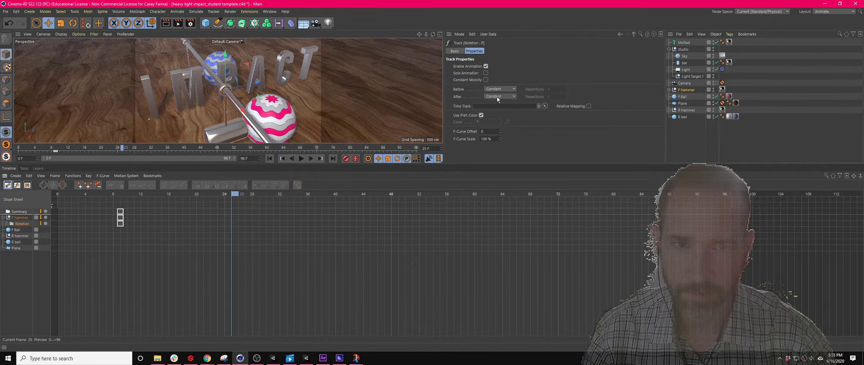
{"action": "left_click", "coordinate": [686, 89]}
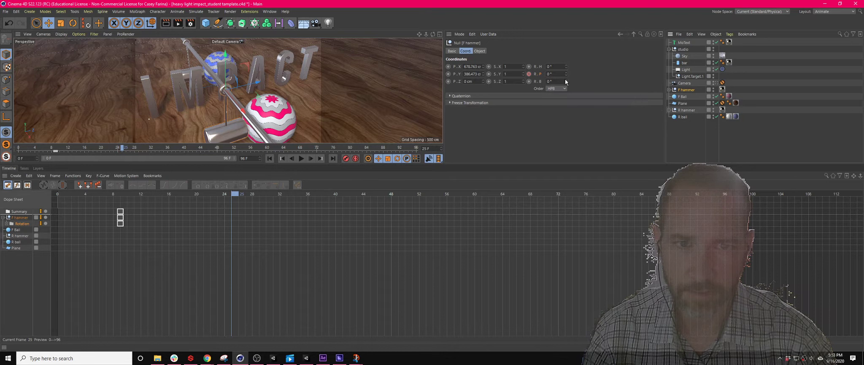
{"action": "left_click_drag", "start_coordinate": [568, 74], "coordinate": [568, 94]}
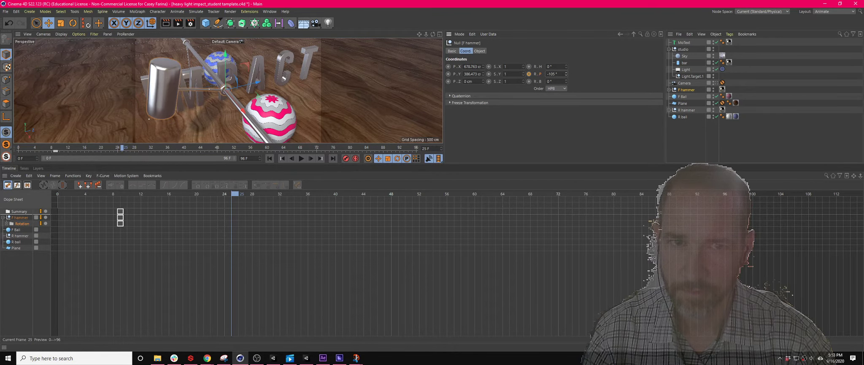
{"action": "left_click", "coordinate": [530, 74]}
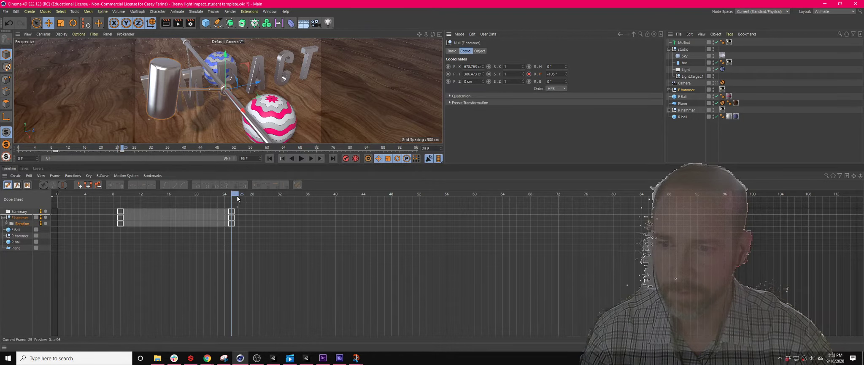
{"action": "left_click_drag", "start_coordinate": [235, 194], "coordinate": [330, 199]}
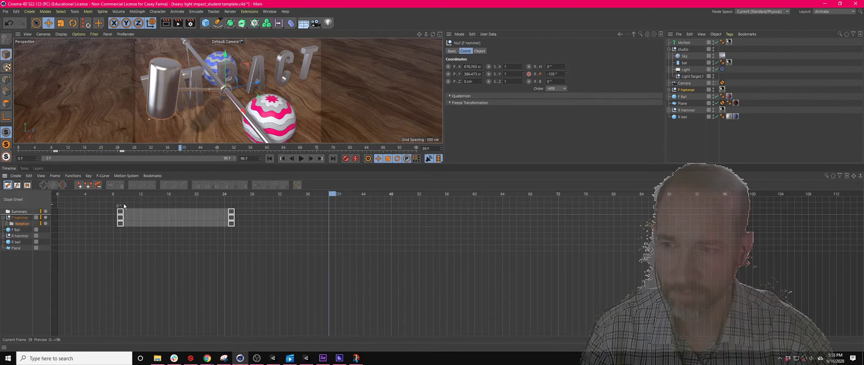
{"action": "left_click_drag", "start_coordinate": [121, 214], "coordinate": [403, 220], "text": "ctrl"}
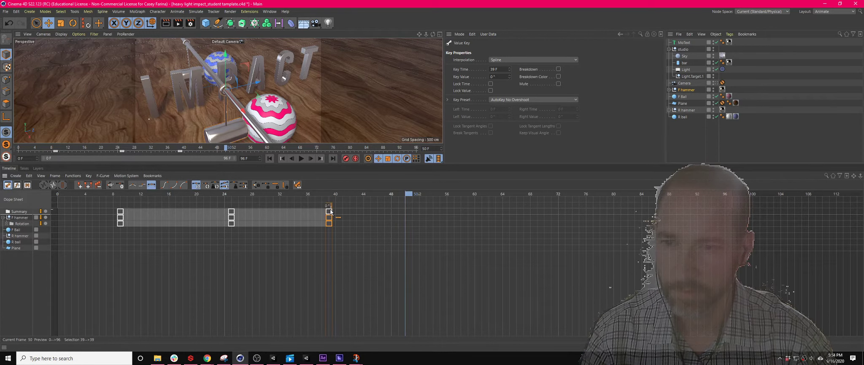
Key the hammer's pitch at about 51° (frame 50), -1° (62), 12° (71) and -7° (79)
{"action": "left_click", "coordinate": [620, 33]}
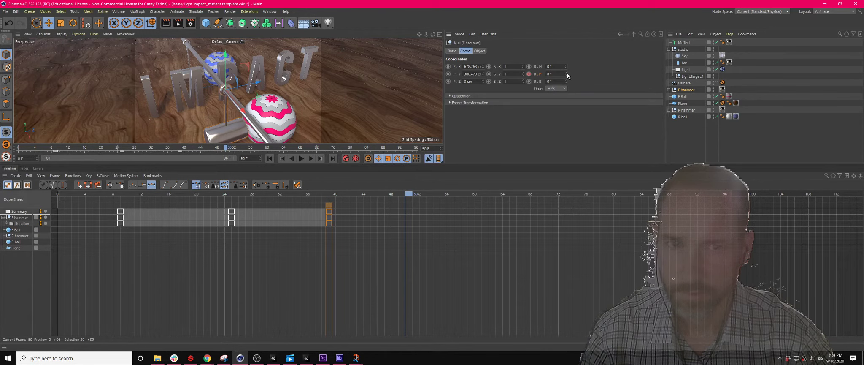
{"action": "mouse_move", "coordinate": [567, 75]}
{"action": "left_mouse_down"}
{"action": "mouse_move", "coordinate": [589, 74]}
{"action": "mouse_move", "coordinate": [564, 80]}
{"action": "left_mouse_up"}
{"action": "left_click", "coordinate": [530, 75]}
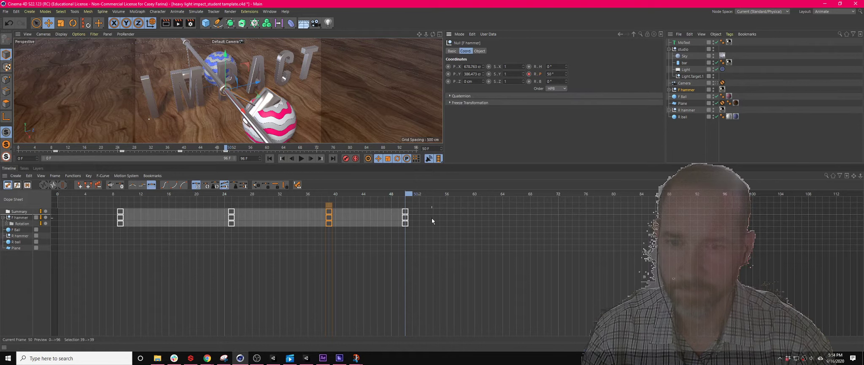
{"action": "left_click_drag", "start_coordinate": [411, 196], "coordinate": [491, 194]}
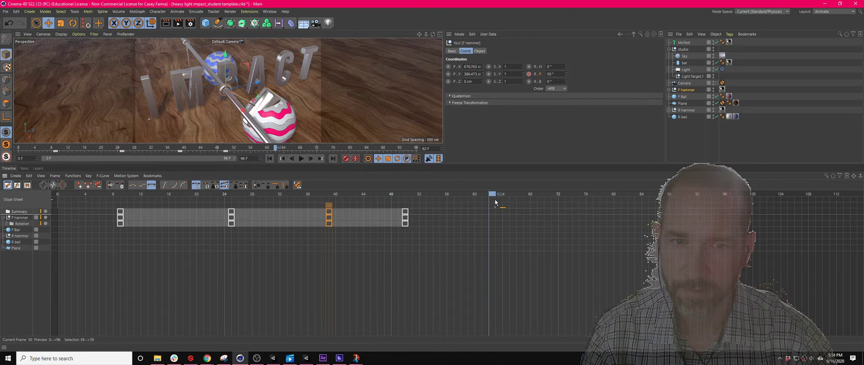
{"action": "left_click_drag", "start_coordinate": [566, 74], "coordinate": [567, 96]}
{"action": "left_click", "coordinate": [529, 74]}
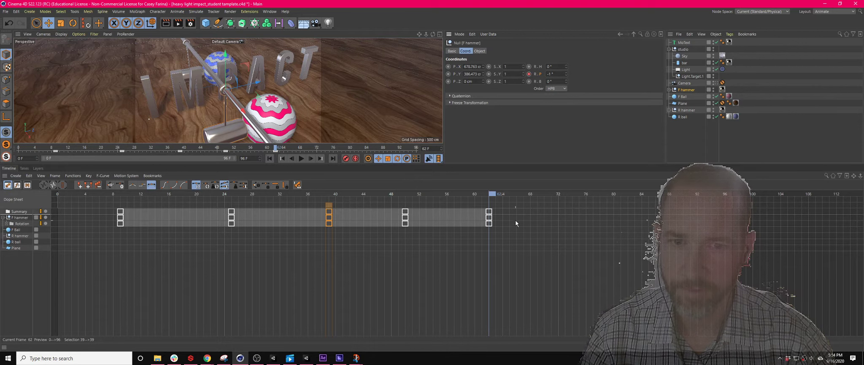
{"action": "left_click_drag", "start_coordinate": [497, 196], "coordinate": [559, 204]}
{"action": "left_click_drag", "start_coordinate": [567, 74], "coordinate": [566, 68]}
{"action": "left_click", "coordinate": [529, 74]}
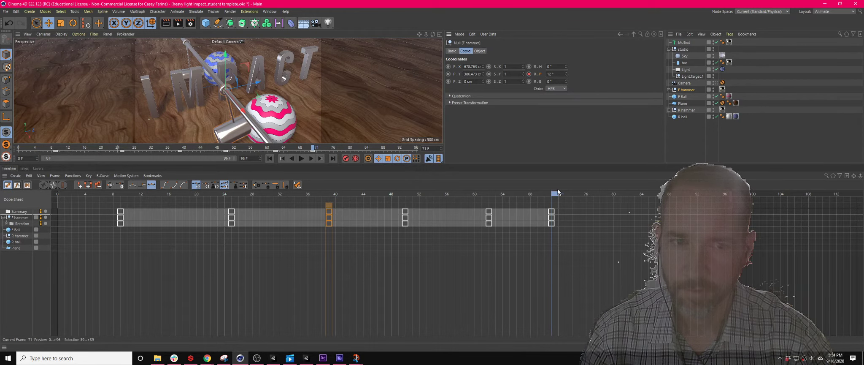
{"action": "left_click_drag", "start_coordinate": [558, 196], "coordinate": [624, 196]}
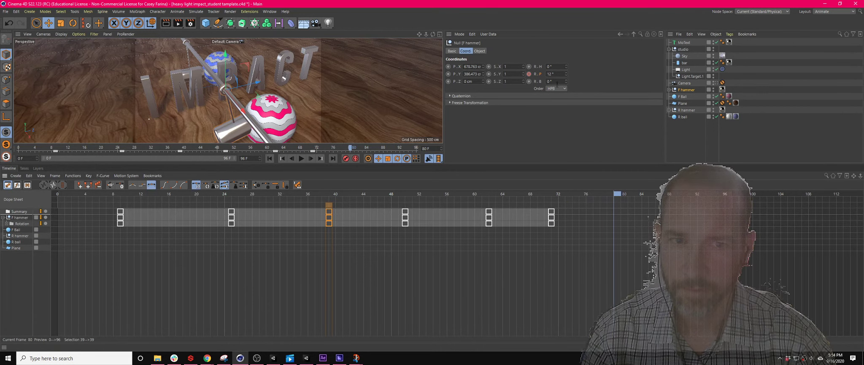
{"action": "left_click_drag", "start_coordinate": [566, 74], "coordinate": [566, 83]}
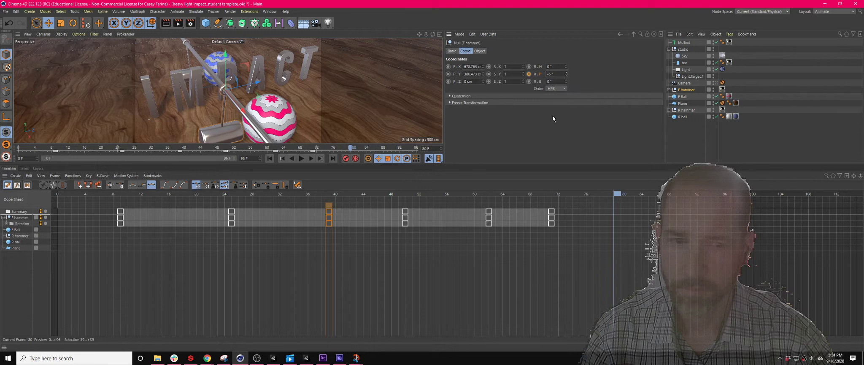
{"action": "left_click_drag", "start_coordinate": [616, 194], "coordinate": [608, 195]}
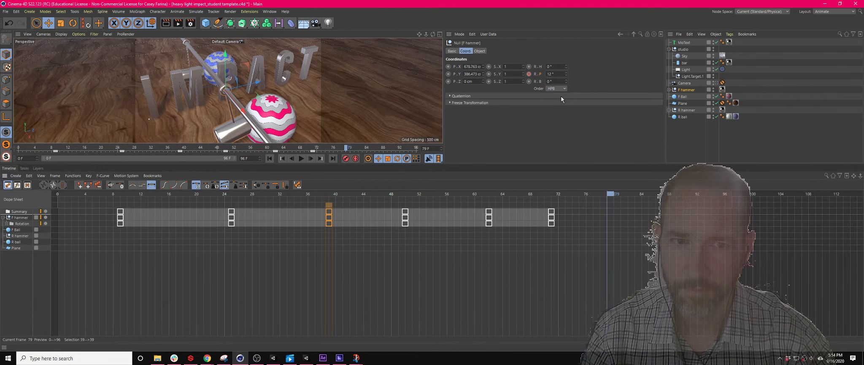
{"action": "left_click_drag", "start_coordinate": [568, 78], "coordinate": [567, 88]}
{"action": "left_click", "coordinate": [530, 74]}
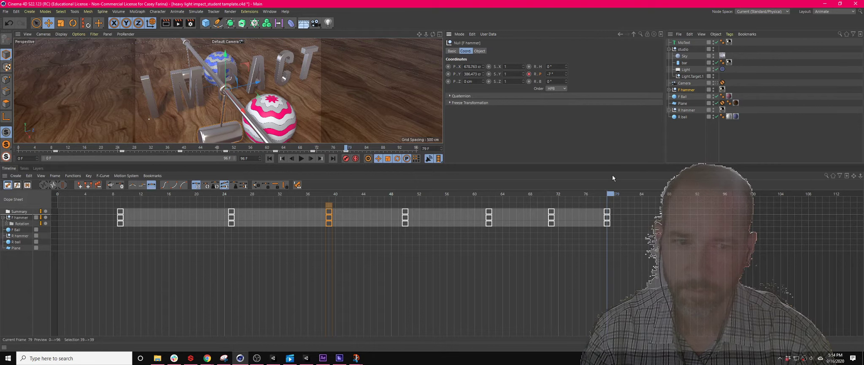
Key pitch 9° at frame 87 and -5° at 94, then a final 6° key moved to frame 100
{"action": "left_click_drag", "start_coordinate": [612, 196], "coordinate": [646, 195]}
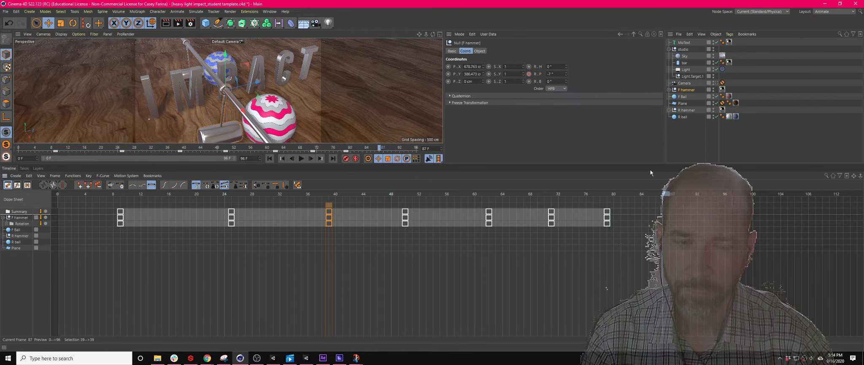
{"action": "left_click_drag", "start_coordinate": [565, 72], "coordinate": [565, 65]}
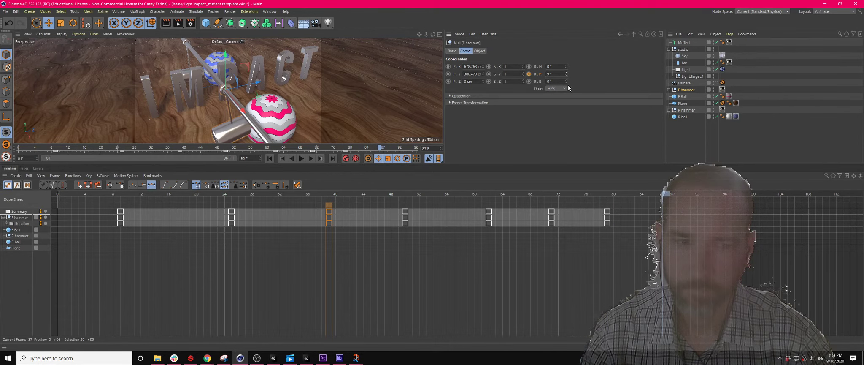
{"action": "left_click", "coordinate": [529, 74]}
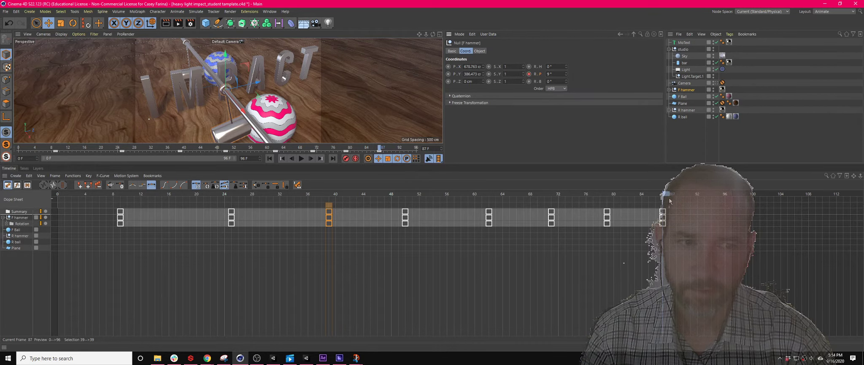
{"action": "left_click_drag", "start_coordinate": [669, 201], "coordinate": [716, 200]}
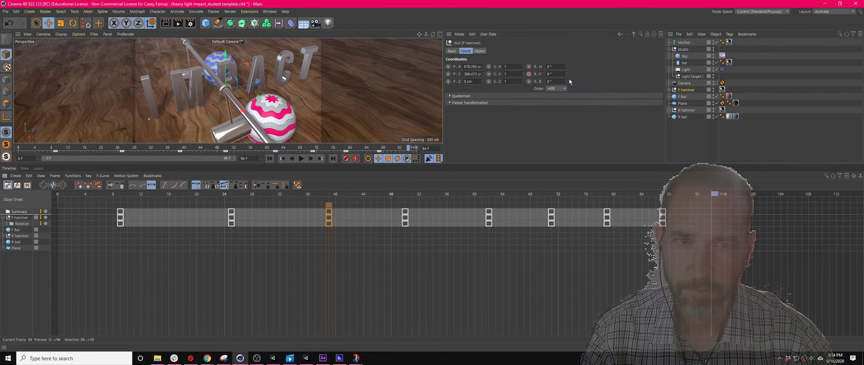
{"action": "left_click_drag", "start_coordinate": [565, 74], "coordinate": [566, 81]}
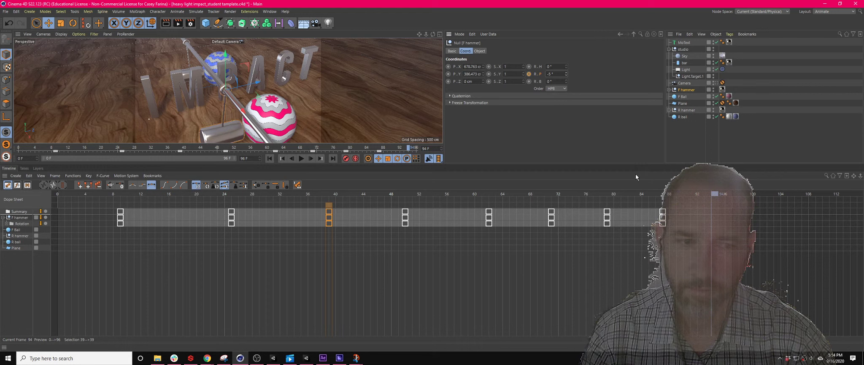
{"action": "left_click", "coordinate": [529, 73]}
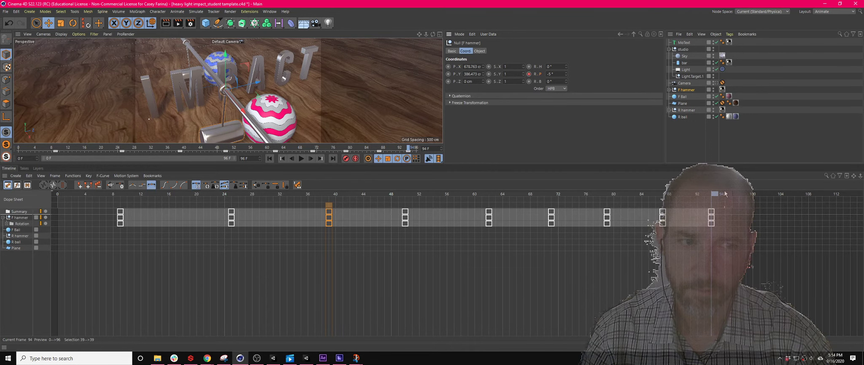
{"action": "left_click", "coordinate": [725, 193]}
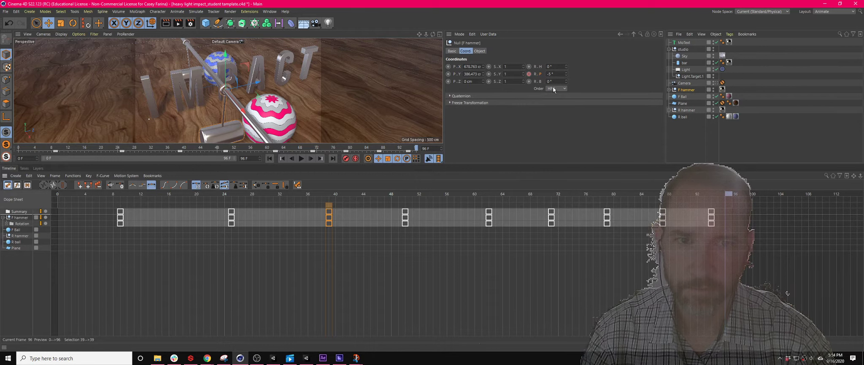
{"action": "left_click_drag", "start_coordinate": [566, 75], "coordinate": [566, 72]}
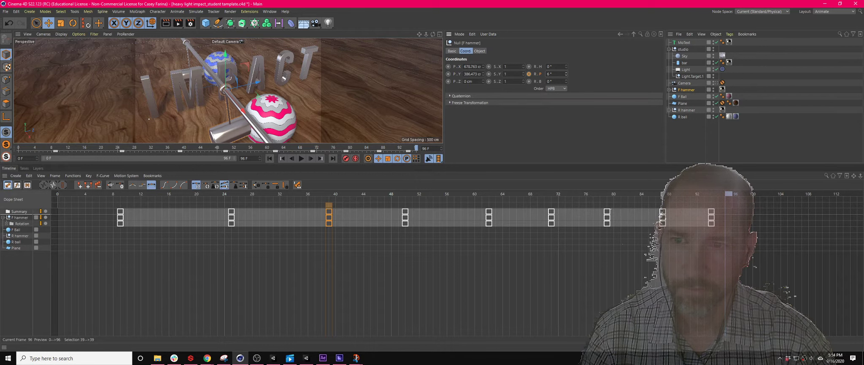
{"action": "left_click", "coordinate": [529, 74]}
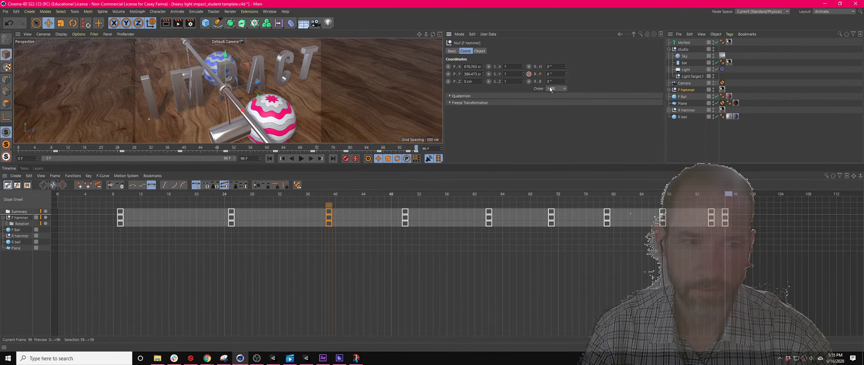
{"action": "left_click_drag", "start_coordinate": [725, 209], "coordinate": [753, 210]}
{"action": "left_click_drag", "start_coordinate": [591, 193], "coordinate": [68, 194]}
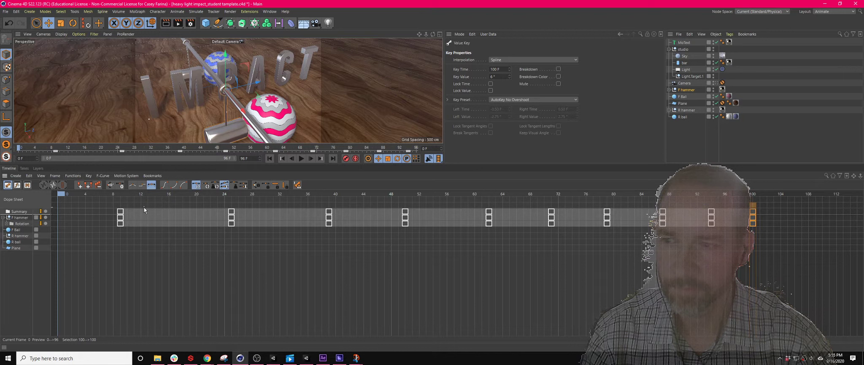
{"action": "key", "text": "F8"}
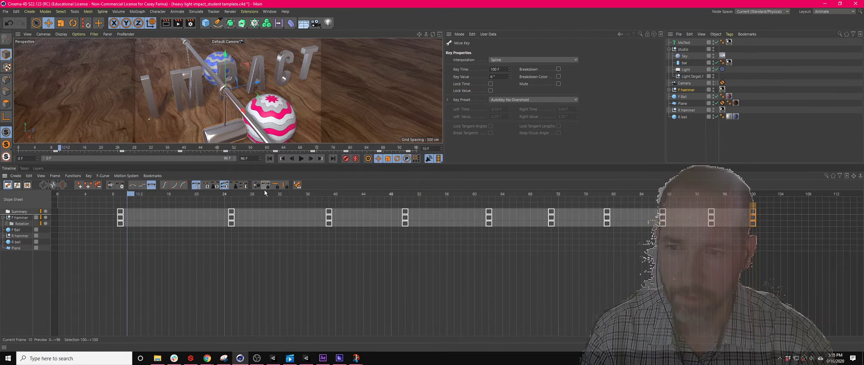
{"action": "key", "text": "F8"}
{"action": "key", "text": "F8"}
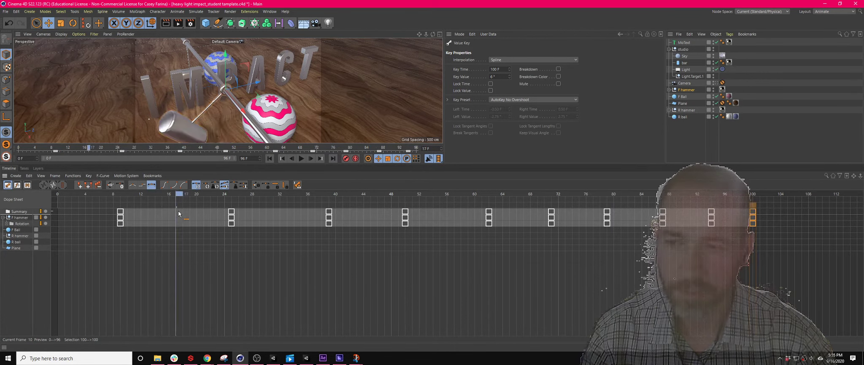
{"action": "key", "text": "F8"}
{"action": "left_click_drag", "start_coordinate": [135, 194], "coordinate": [113, 193]}
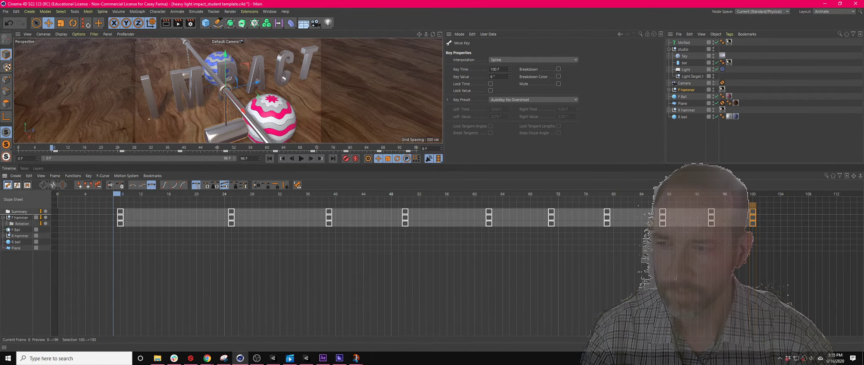
In the F-curve view, lower the frame 62 and 79 keys to about -30° and -17°, and raise frame 72 to 21°
{"action": "key", "text": "Tab"}
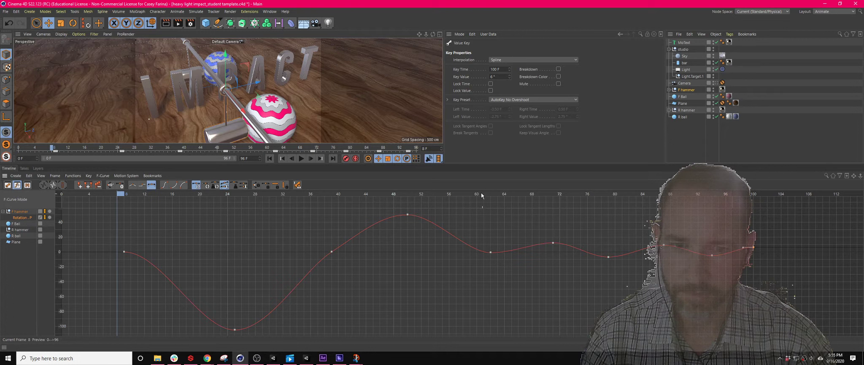
{"action": "left_click_drag", "start_coordinate": [484, 193], "coordinate": [497, 215]}
{"action": "left_click", "coordinate": [490, 251]}
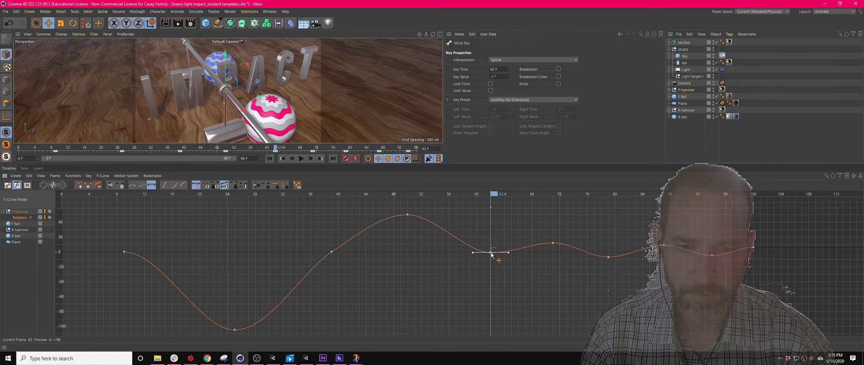
{"action": "left_click_drag", "start_coordinate": [491, 252], "coordinate": [495, 276]}
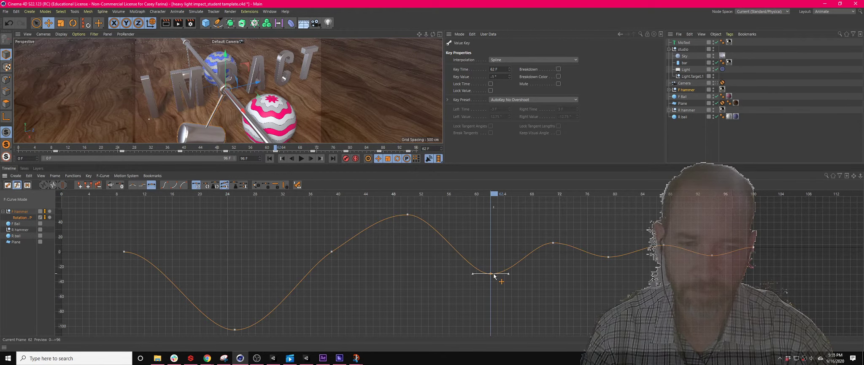
{"action": "left_click", "coordinate": [608, 256]}
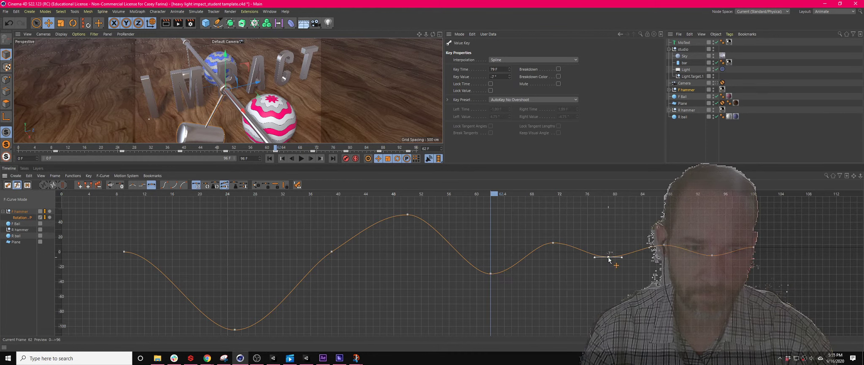
{"action": "left_click_drag", "start_coordinate": [608, 257], "coordinate": [608, 264]}
{"action": "left_click", "coordinate": [552, 239]}
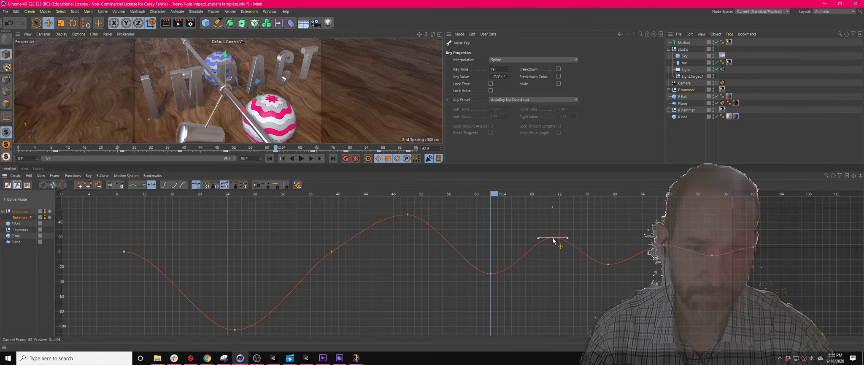
{"action": "left_click_drag", "start_coordinate": [553, 240], "coordinate": [554, 238]}
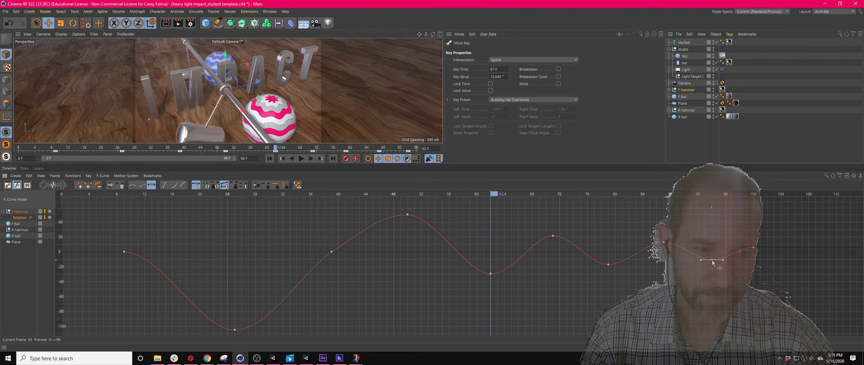
Steepen the curve through the frame 39 key, lower the peak to about 40°, and replay the swing
{"action": "left_click", "coordinate": [332, 251]}
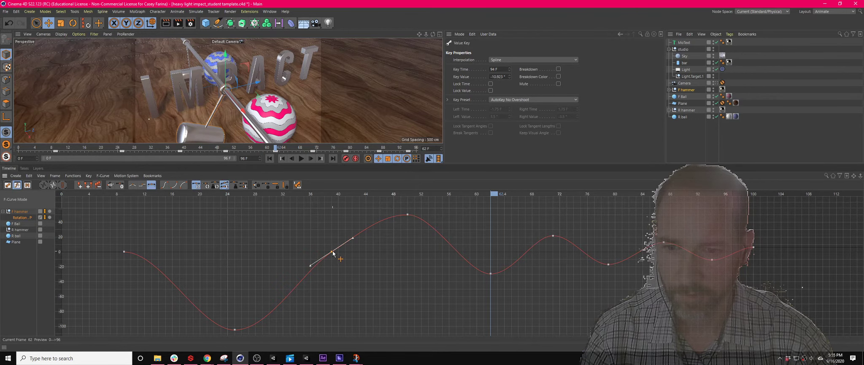
{"action": "left_click_drag", "start_coordinate": [353, 237], "coordinate": [352, 234]}
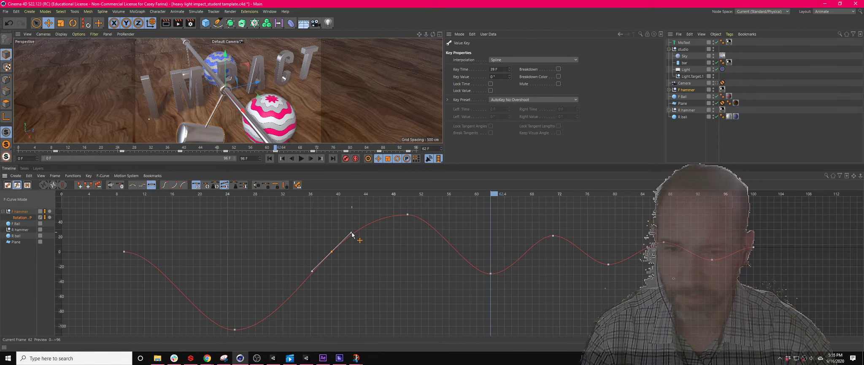
{"action": "left_click_drag", "start_coordinate": [407, 215], "coordinate": [396, 225]}
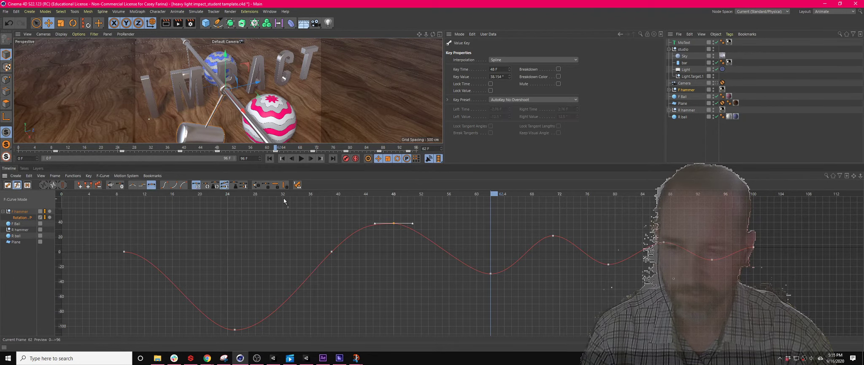
{"action": "left_click_drag", "start_coordinate": [283, 197], "coordinate": [90, 229]}
{"action": "key", "text": "F8"}
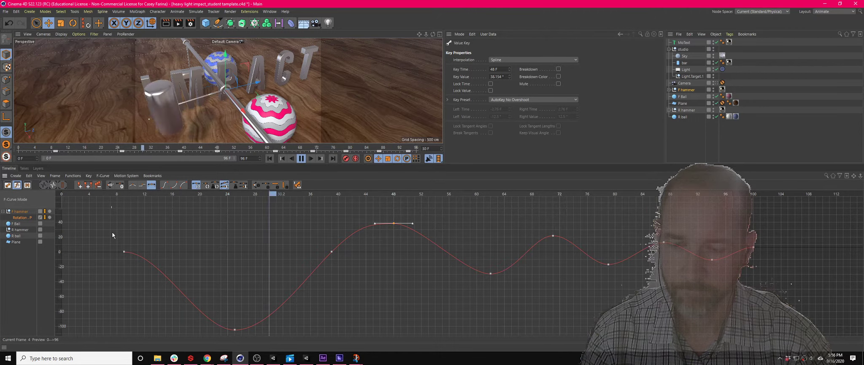
{"action": "key", "text": "F8"}
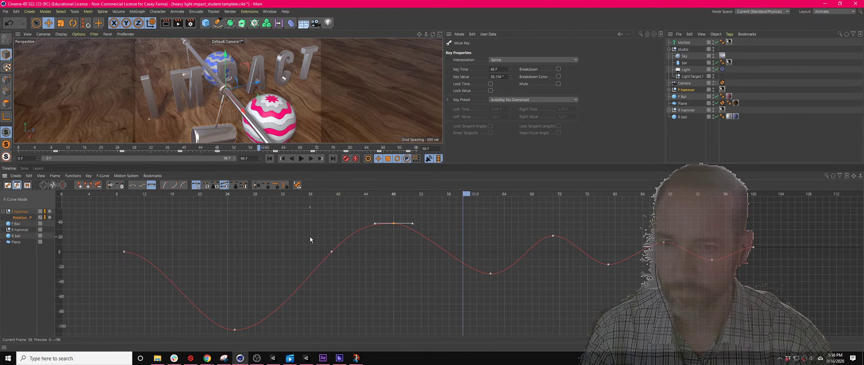
Shift the eight keys after the first swing about 7 frames earlier
{"action": "left_click_drag", "start_coordinate": [323, 210], "coordinate": [842, 301]}
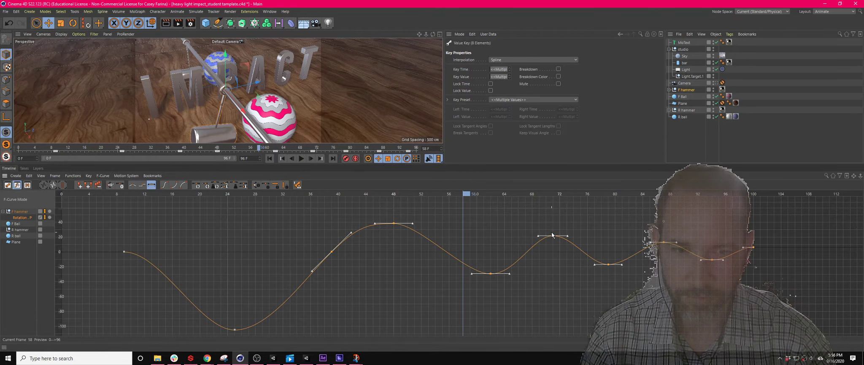
{"action": "left_click_drag", "start_coordinate": [553, 236], "coordinate": [494, 251]}
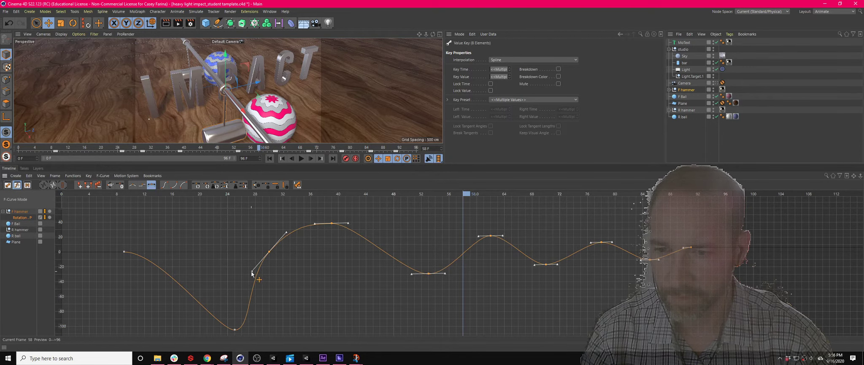
{"action": "left_click", "coordinate": [274, 275]}
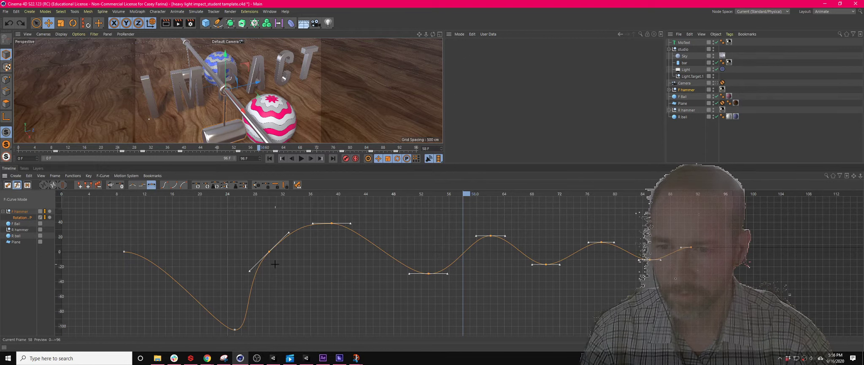
Shorten the 30 F key's right tangent for a steeper rise and slide the 39 F peak key left
{"action": "left_click_drag", "start_coordinate": [289, 267], "coordinate": [251, 241]}
{"action": "left_click", "coordinate": [332, 223]}
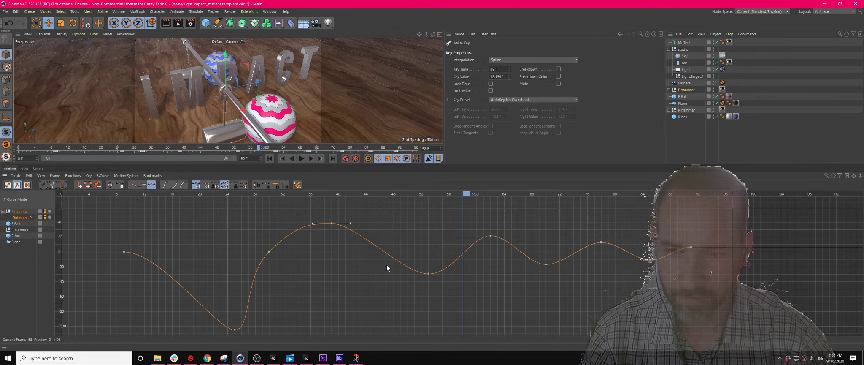
{"action": "left_click", "coordinate": [429, 273]}
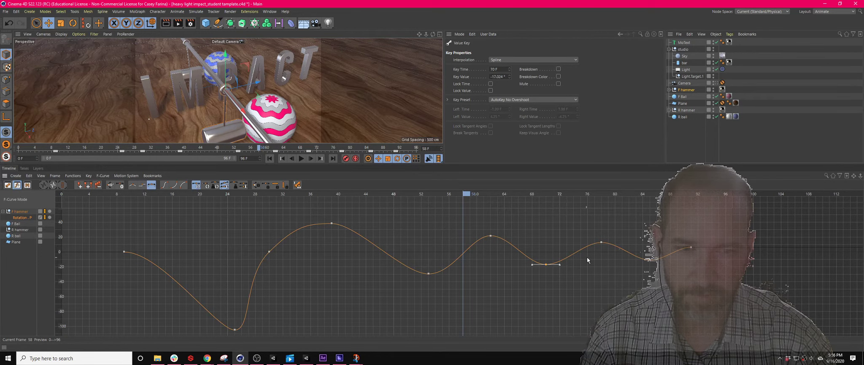
{"action": "left_click", "coordinate": [269, 251]}
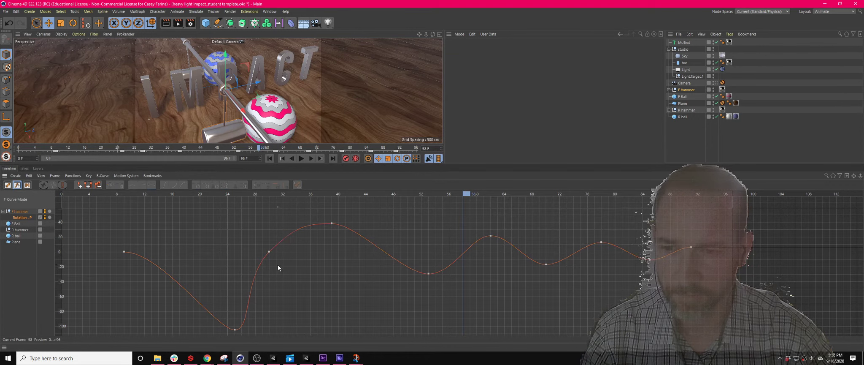
{"action": "left_click", "coordinate": [282, 231]}
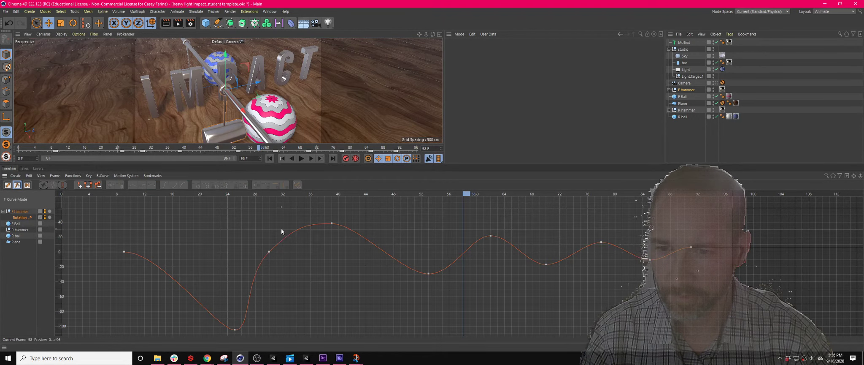
{"action": "left_click", "coordinate": [269, 251]}
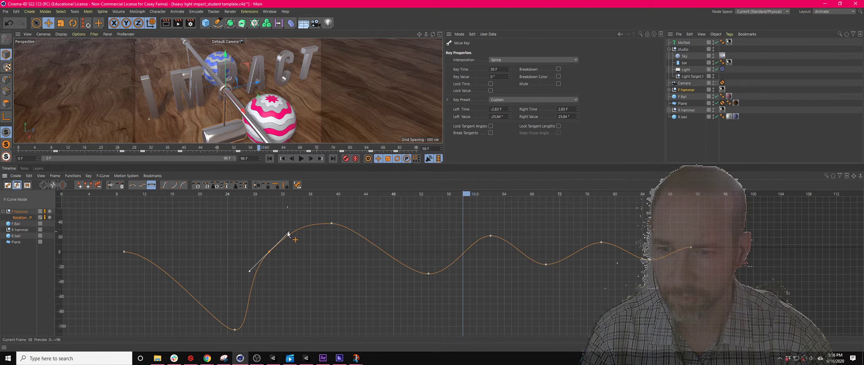
{"action": "left_click_drag", "start_coordinate": [288, 233], "coordinate": [276, 232]}
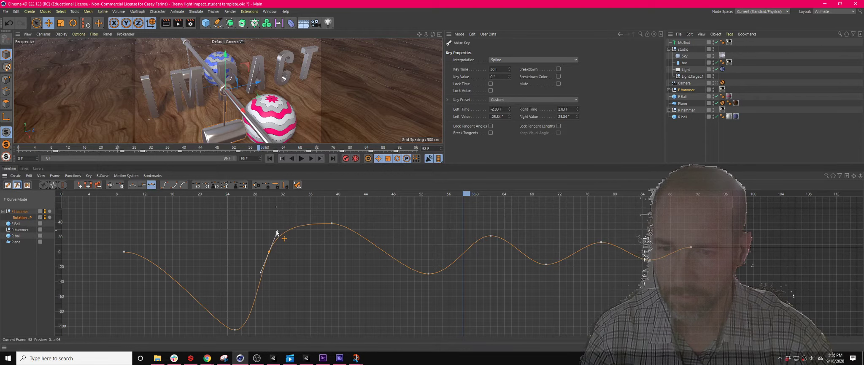
{"action": "left_click", "coordinate": [333, 223]}
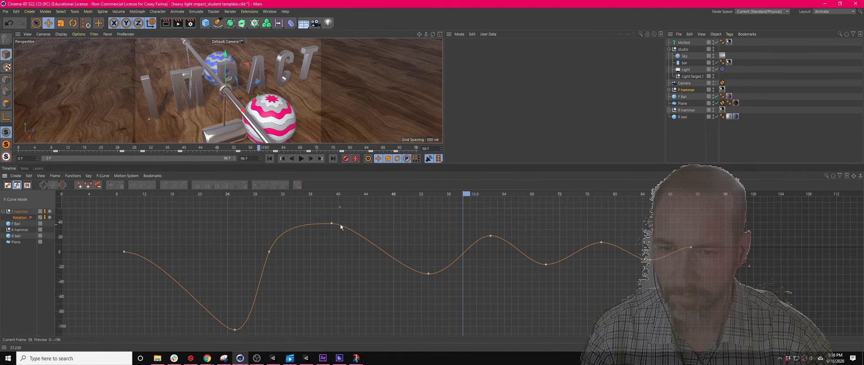
{"action": "mouse_move", "coordinate": [332, 224]}
{"action": "left_mouse_down"}
{"action": "mouse_move", "coordinate": [324, 226]}
{"action": "mouse_move", "coordinate": [343, 226]}
{"action": "left_mouse_up"}
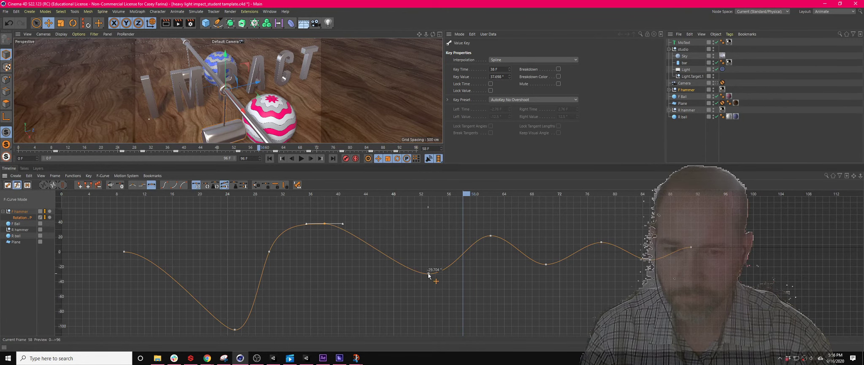
Respace later keys: six 4 frames earlier, last five 3 later, last four 2 later; move the last key to 101 F
{"action": "left_click_drag", "start_coordinate": [405, 211], "coordinate": [713, 292]}
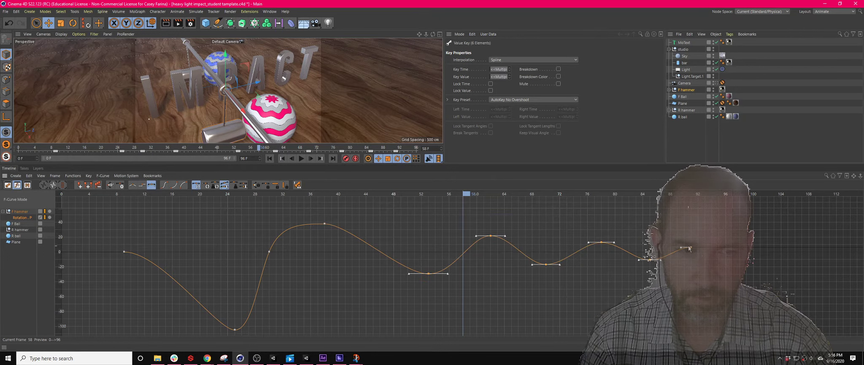
{"action": "left_click_drag", "start_coordinate": [690, 248], "coordinate": [664, 250]}
{"action": "left_click_drag", "start_coordinate": [700, 288], "coordinate": [433, 212]}
{"action": "left_click_drag", "start_coordinate": [572, 245], "coordinate": [594, 245]}
{"action": "left_click_drag", "start_coordinate": [697, 289], "coordinate": [529, 224]}
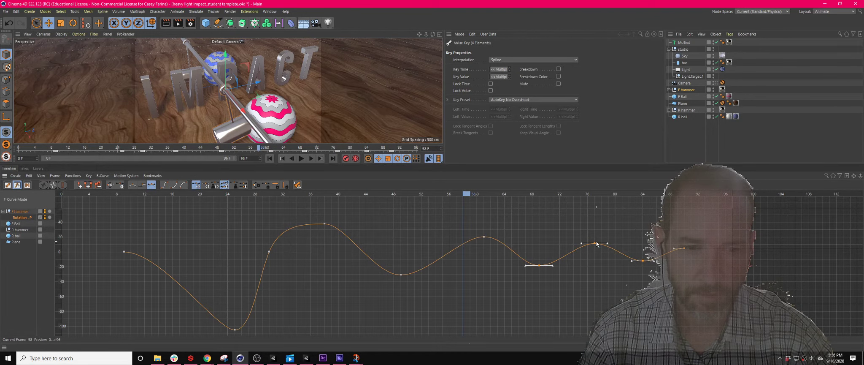
{"action": "left_click_drag", "start_coordinate": [595, 243], "coordinate": [608, 244]}
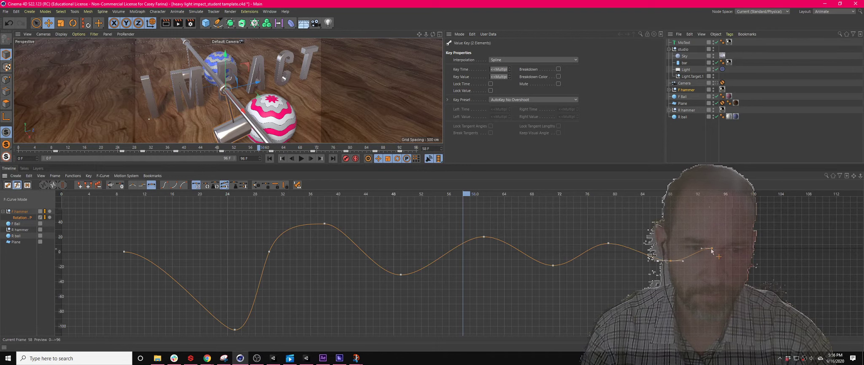
{"action": "left_click_drag", "start_coordinate": [712, 249], "coordinate": [759, 248]}
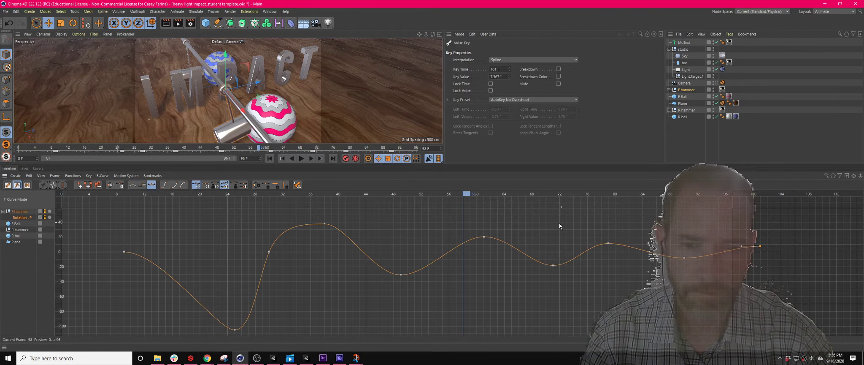
{"action": "key", "text": "F8"}
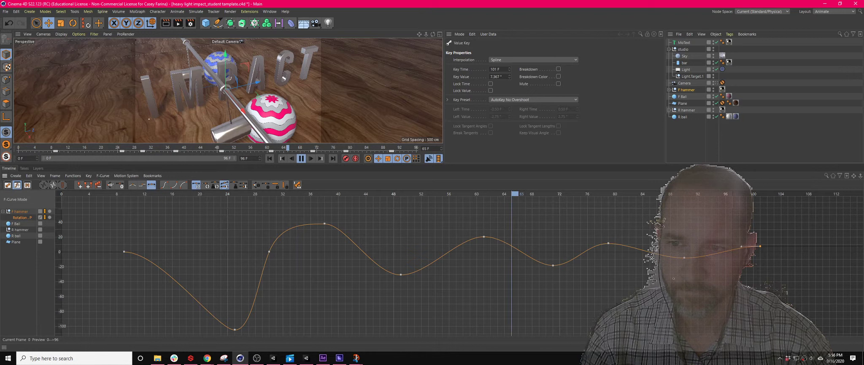
Move the rebound peak after the dip earlier to frame 56 and play back to check it
{"action": "key", "text": "F8"}
{"action": "left_click_drag", "start_coordinate": [198, 194], "coordinate": [314, 198]}
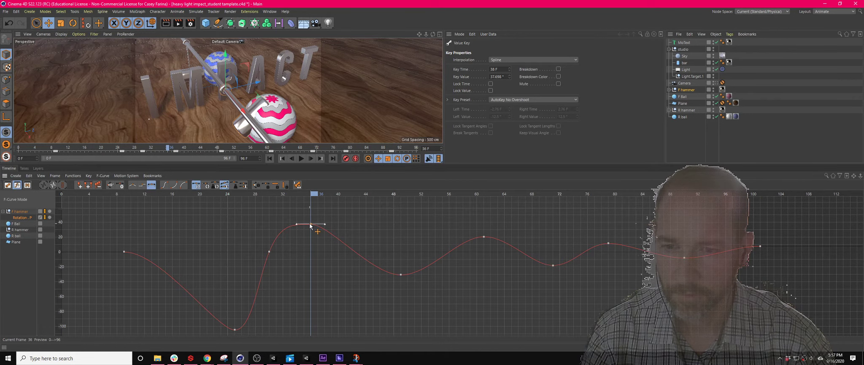
{"action": "left_click", "coordinate": [401, 274]}
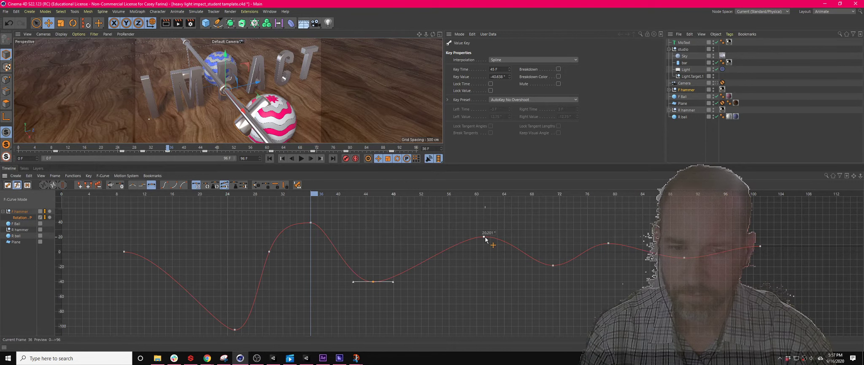
{"action": "left_click_drag", "start_coordinate": [485, 237], "coordinate": [453, 241]}
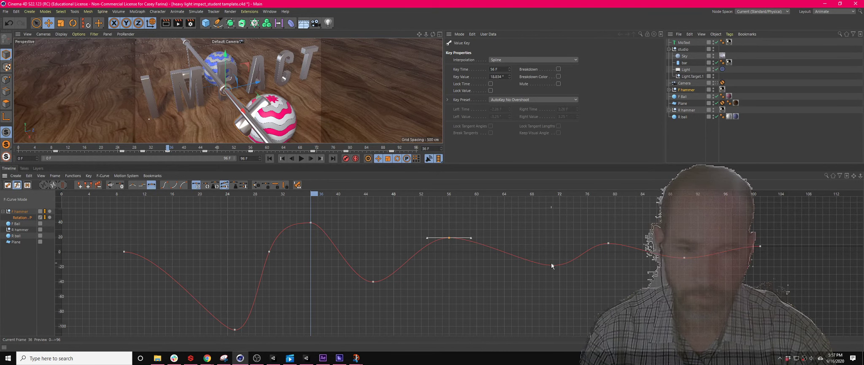
{"action": "key", "text": "F8"}
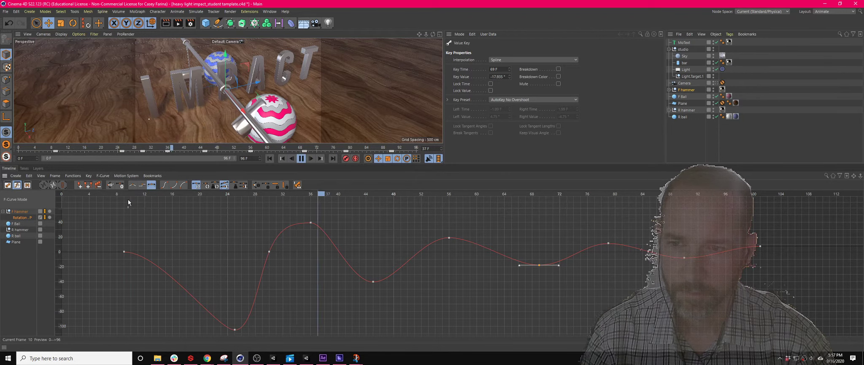
Lower the first rebound peak to about 18° at frame 34 and replay the revised swing
{"action": "left_click", "coordinate": [230, 195]}
{"action": "left_click_drag", "start_coordinate": [231, 195], "coordinate": [310, 209]}
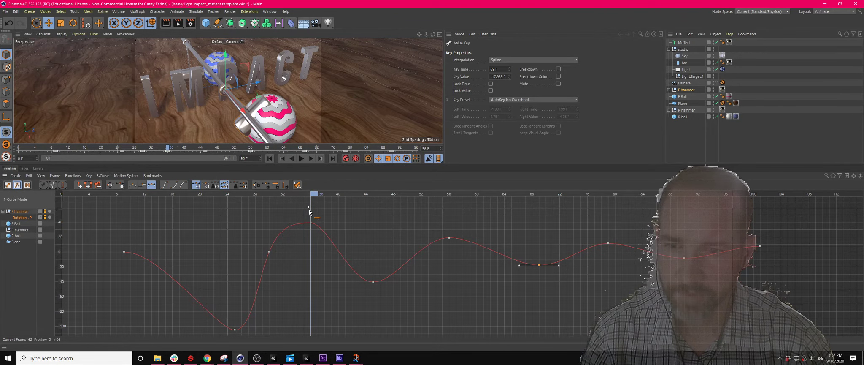
{"action": "left_click", "coordinate": [310, 222]}
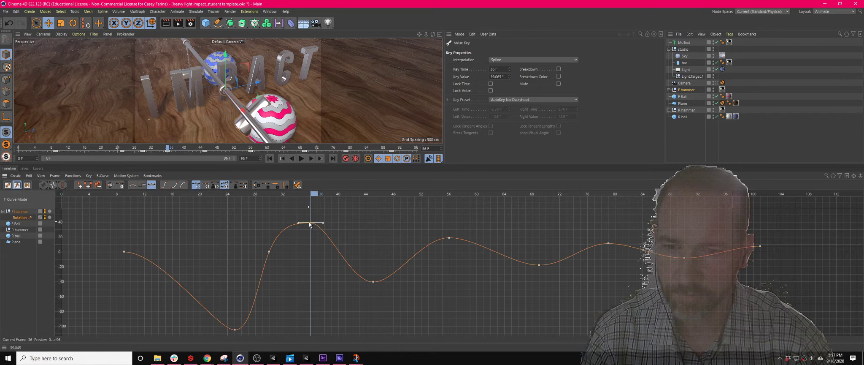
{"action": "left_click_drag", "start_coordinate": [311, 224], "coordinate": [304, 239]}
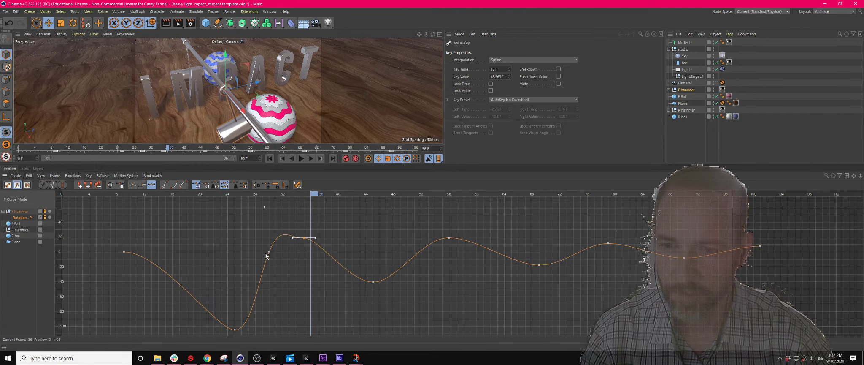
{"action": "left_click_drag", "start_coordinate": [275, 260], "coordinate": [275, 260]}
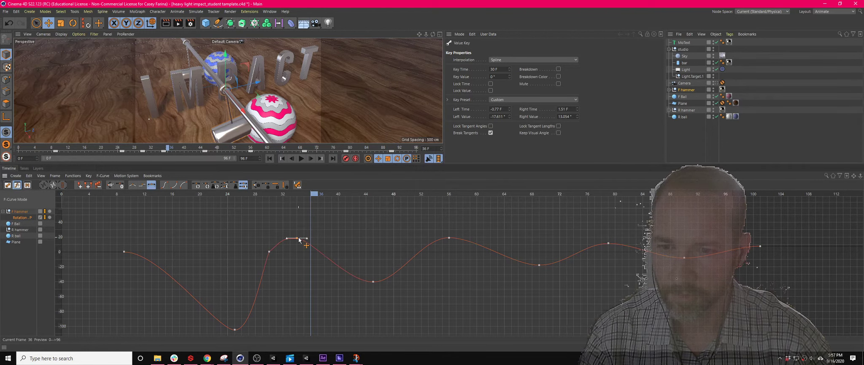
{"action": "left_click", "coordinate": [297, 238]}
{"action": "left_click_drag", "start_coordinate": [297, 204], "coordinate": [614, 266]}
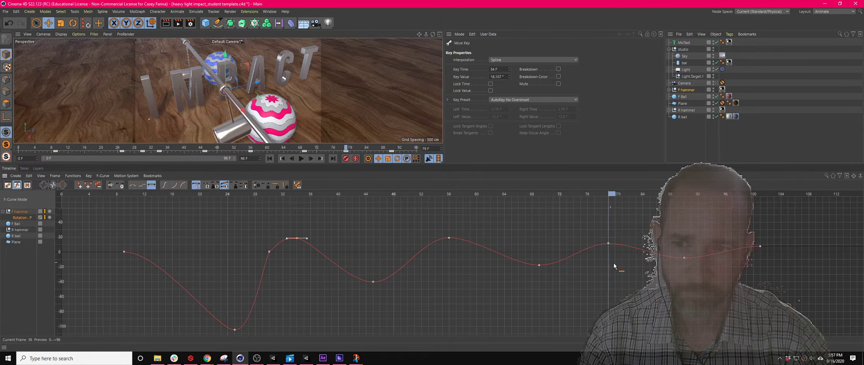
{"action": "key", "text": "F8"}
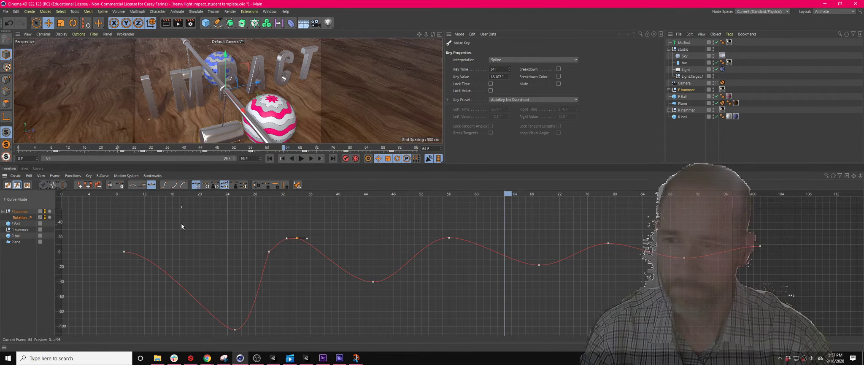
{"action": "left_click", "coordinate": [122, 193]}
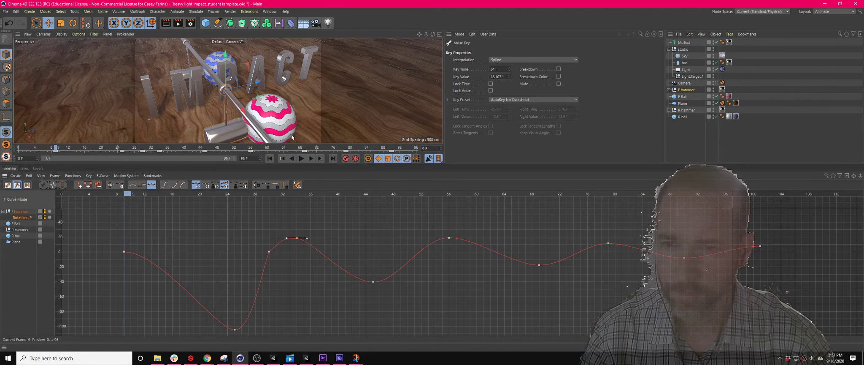
Select the F Ball and key its Z position at frame 30, the impact frame
{"action": "left_click", "coordinate": [286, 123]}
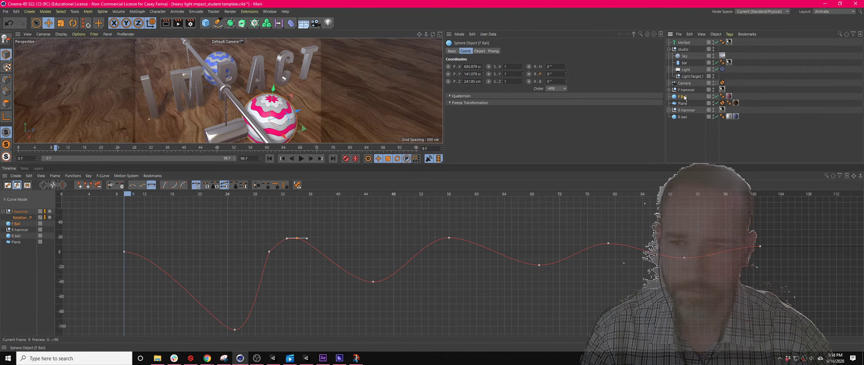
{"action": "left_click_drag", "start_coordinate": [128, 196], "coordinate": [280, 195]}
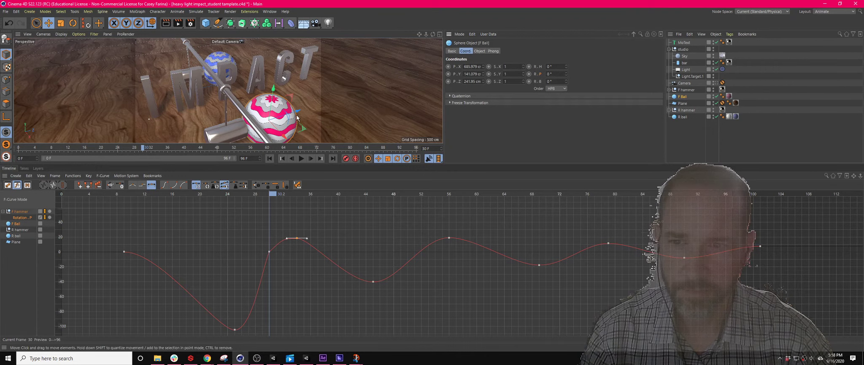
{"action": "left_click", "coordinate": [449, 81]}
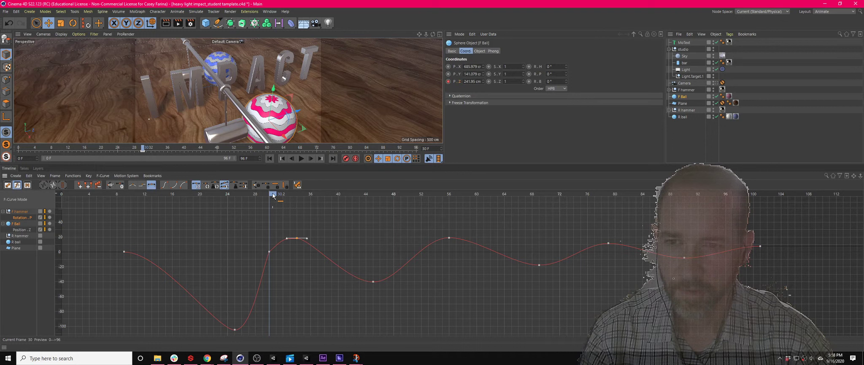
Key the ball's Z position at about 552 cm on frame 82, then view through the scene Camera
{"action": "left_click_drag", "start_coordinate": [273, 195], "coordinate": [632, 236]}
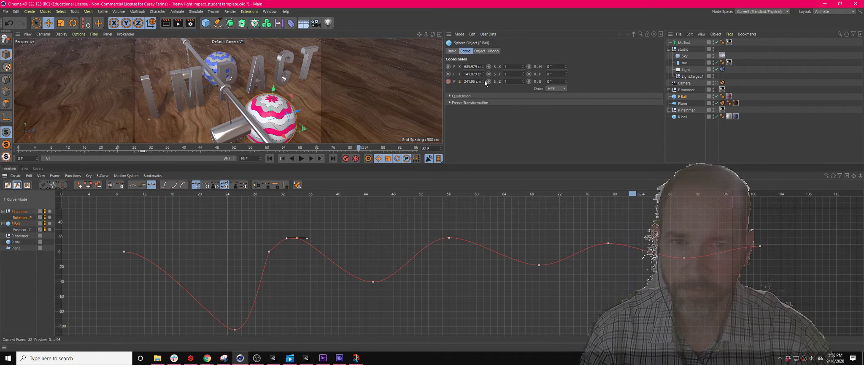
{"action": "left_click_drag", "start_coordinate": [483, 81], "coordinate": [536, 81]}
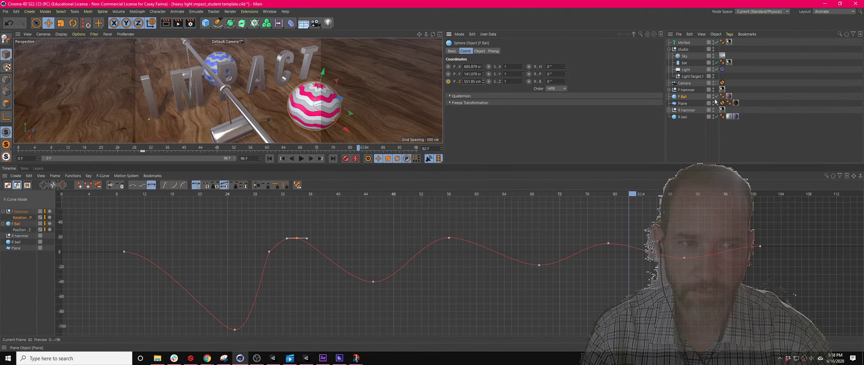
{"action": "left_click", "coordinate": [716, 83]}
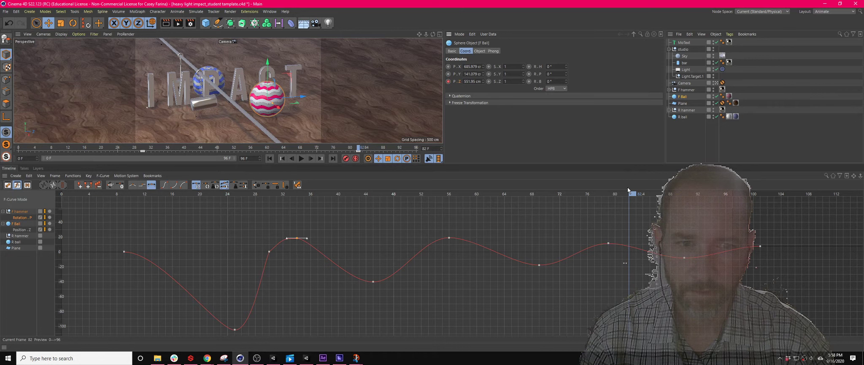
{"action": "left_click_drag", "start_coordinate": [632, 197], "coordinate": [156, 201]}
Play back the animation, then show and frame the F Ball's Position . Z curve
{"action": "key", "text": "F8"}
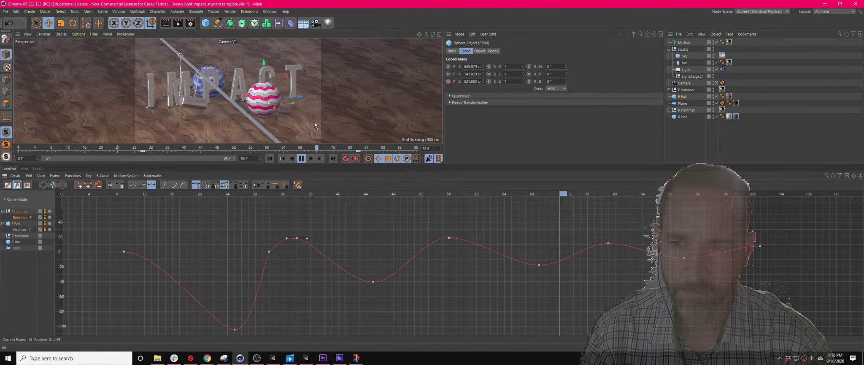
{"action": "key", "text": "0"}
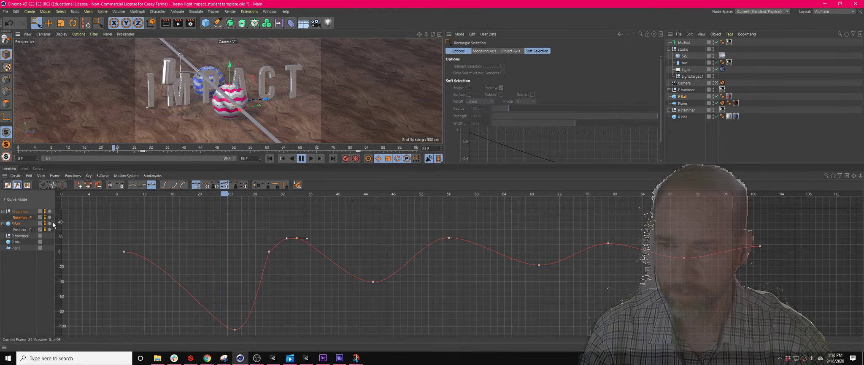
{"action": "key", "text": "F8"}
{"action": "left_click", "coordinate": [26, 230]}
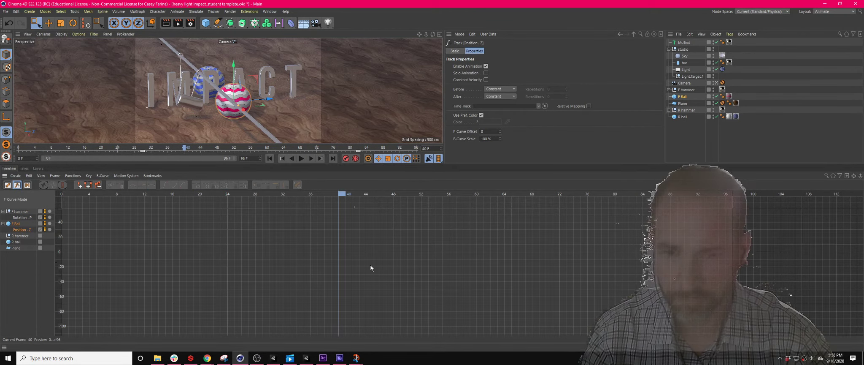
{"action": "key", "text": "h"}
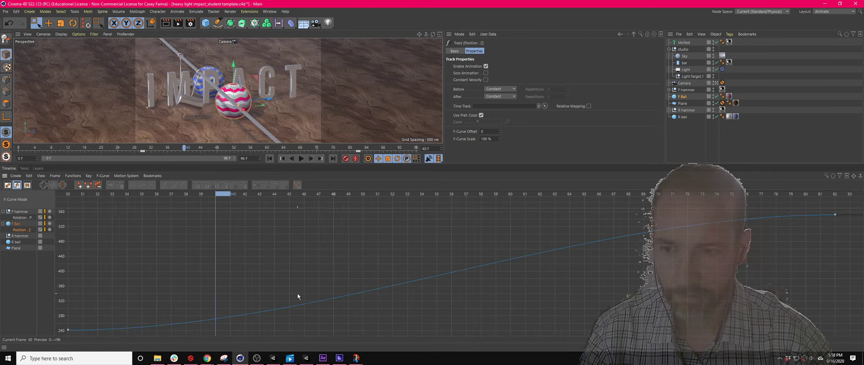
Steepen the frame-30 Z key's tangent so the ball launches fast, and play to check
{"action": "left_click", "coordinate": [68, 330]}
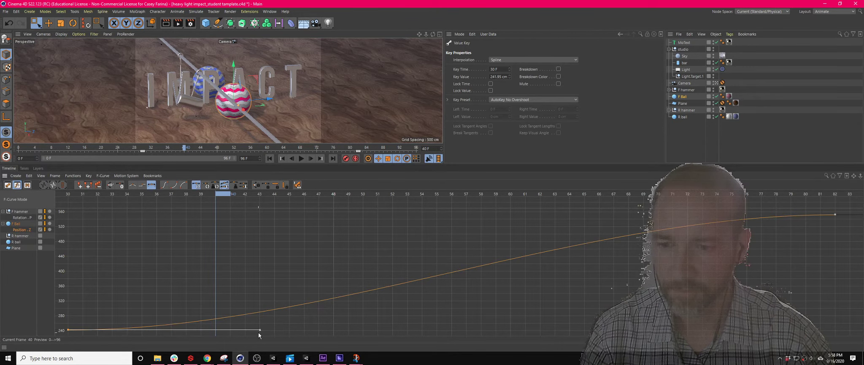
{"action": "left_click_drag", "start_coordinate": [260, 330], "coordinate": [147, 255]}
{"action": "key", "text": "F8"}
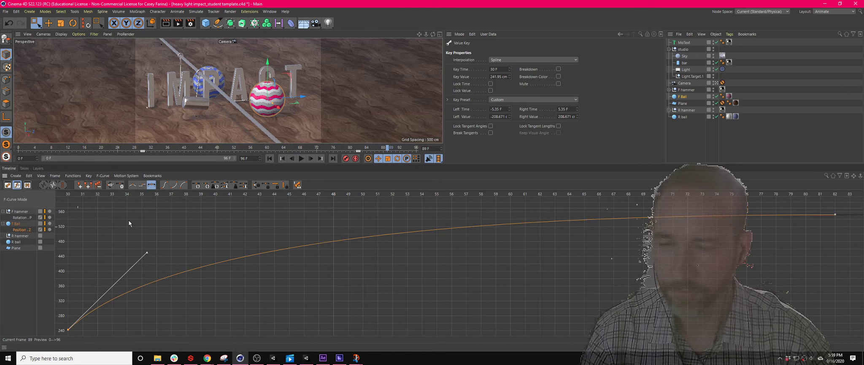
In the Coord. tab, key the F Ball's R.P rotation at 0° on frame 30
{"action": "left_click", "coordinate": [683, 96]}
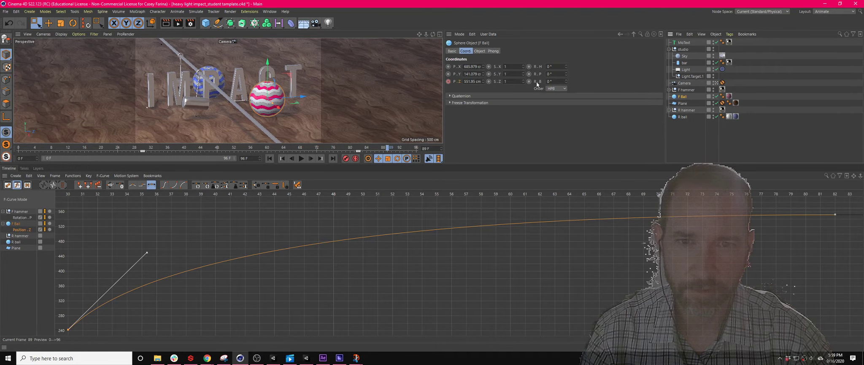
{"action": "left_click_drag", "start_coordinate": [567, 74], "coordinate": [567, 89]}
{"action": "key", "text": "ctrl+z"}
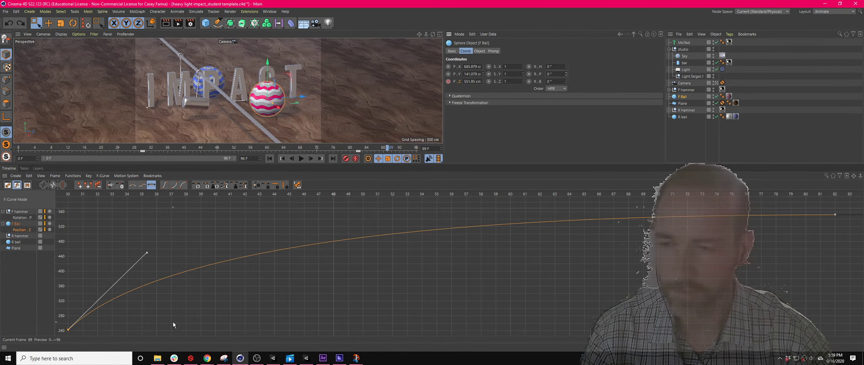
{"action": "left_click_drag", "start_coordinate": [131, 196], "coordinate": [194, 201]}
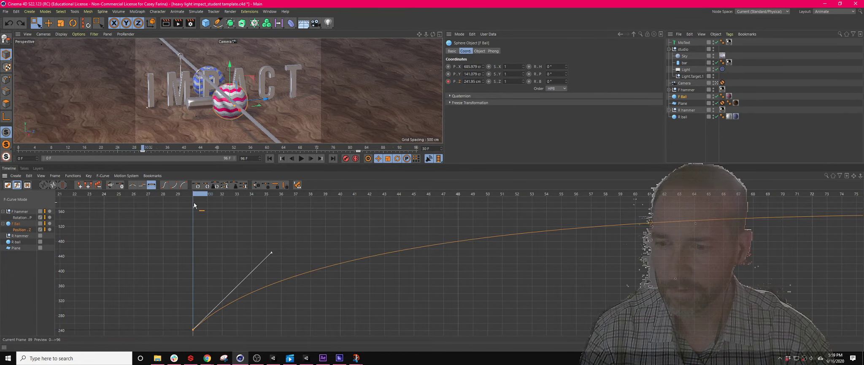
{"action": "left_click", "coordinate": [530, 75]}
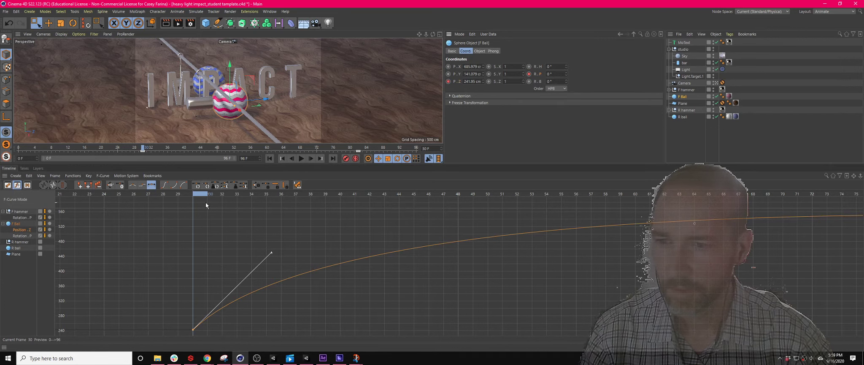
Key the ball's R.P rotation at about -122° on frame 82
{"action": "left_click_drag", "start_coordinate": [201, 196], "coordinate": [702, 224]}
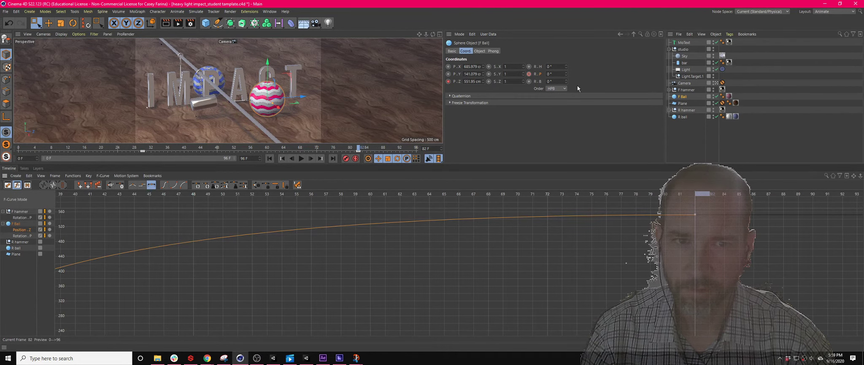
{"action": "mouse_move", "coordinate": [567, 73]}
{"action": "left_mouse_down"}
{"action": "mouse_move", "coordinate": [567, 100]}
{"action": "mouse_move", "coordinate": [566, 76]}
{"action": "left_mouse_up"}
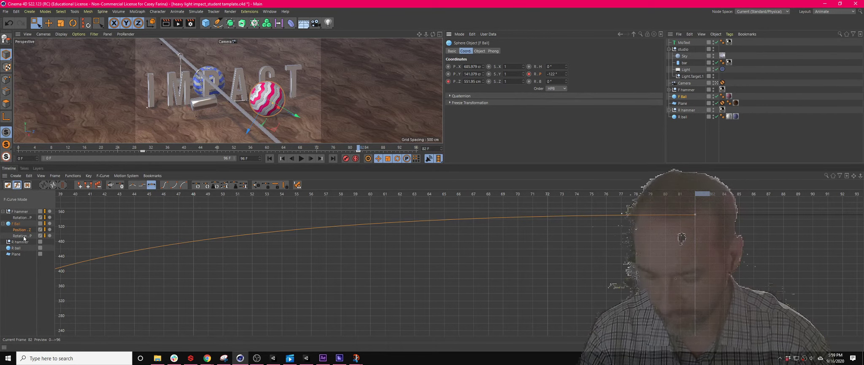
{"action": "key", "text": "h"}
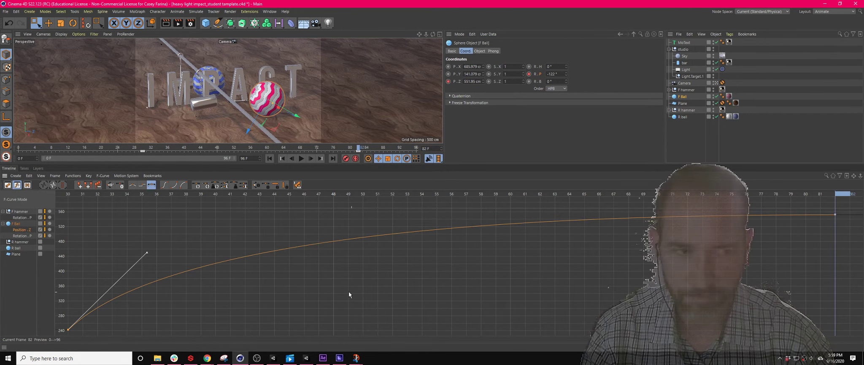
Frame the Rotation . P and Position . Z curves together, then isolate Rotation . P
{"action": "left_click", "coordinate": [29, 236]}
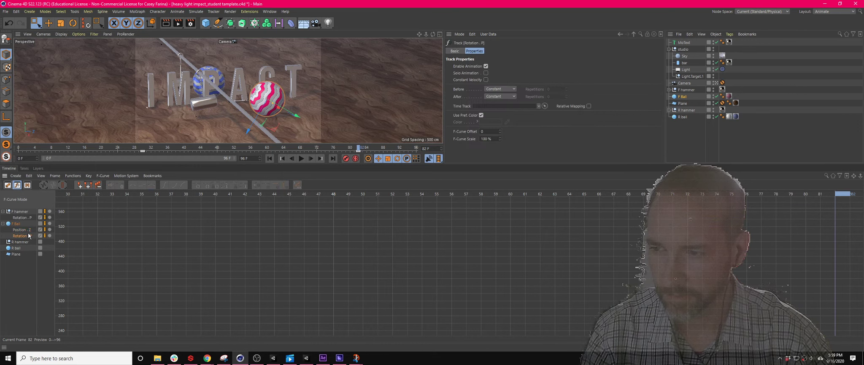
{"action": "left_click", "coordinate": [30, 230], "text": "ctrl"}
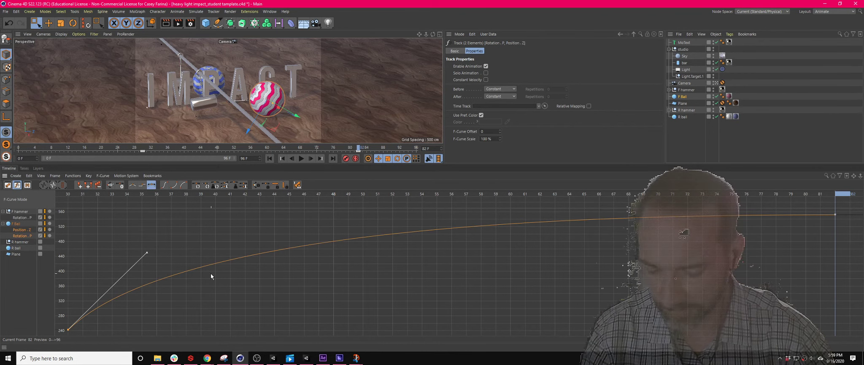
{"action": "key", "text": "h"}
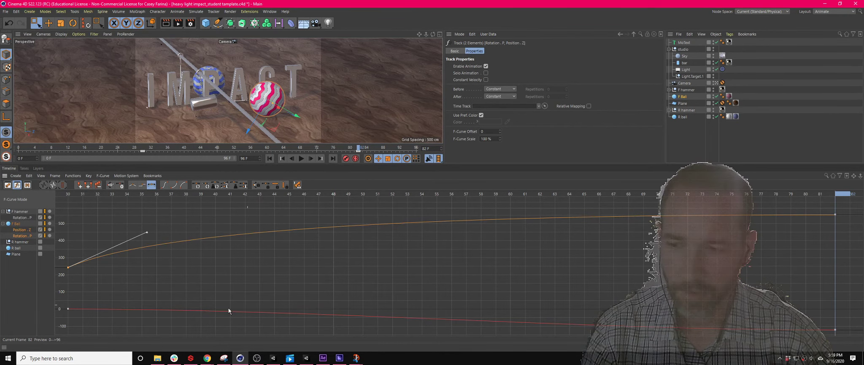
{"action": "left_click", "coordinate": [25, 237]}
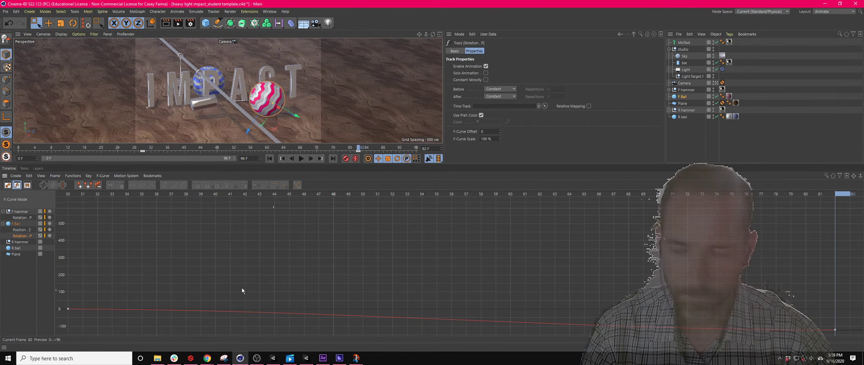
Drag the frame-30 pitch key's tangent down-left so the spin eases toward -122°, then play
{"action": "left_click_drag", "start_coordinate": [67, 306], "coordinate": [66, 306]}
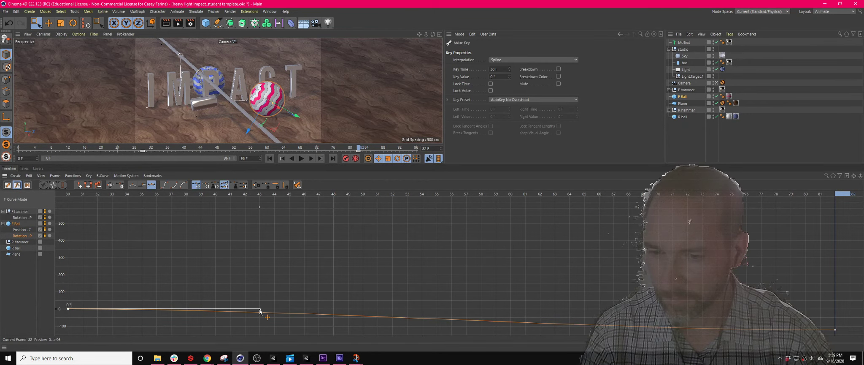
{"action": "left_click_drag", "start_coordinate": [259, 310], "coordinate": [247, 312]}
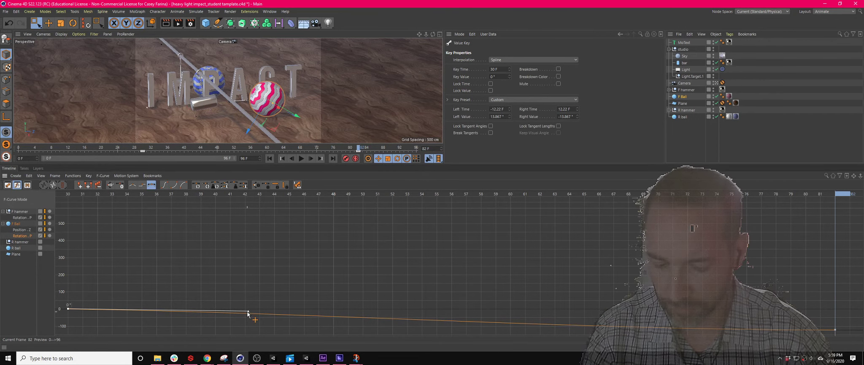
{"action": "key", "text": "h"}
{"action": "left_click_drag", "start_coordinate": [249, 227], "coordinate": [177, 283]}
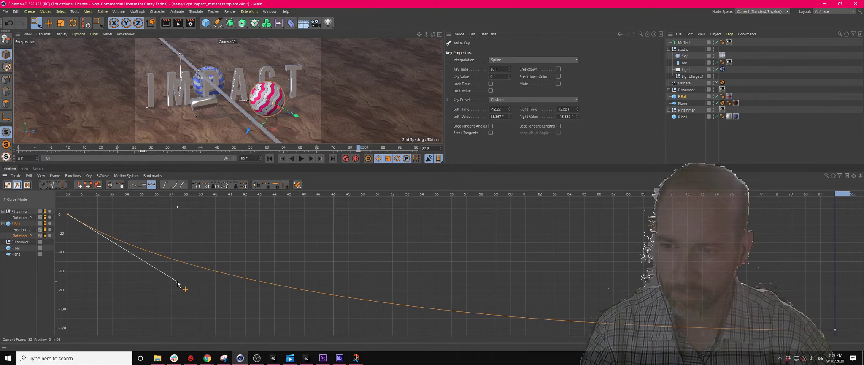
{"action": "key", "text": "F8"}
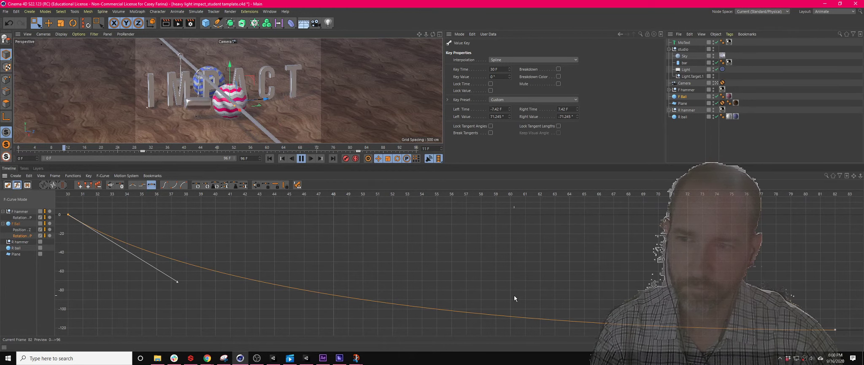
Display the hammer's Rotation . P with the ball's Position . Z and Rotation . P curves, framed together
{"action": "left_click", "coordinate": [27, 229]}
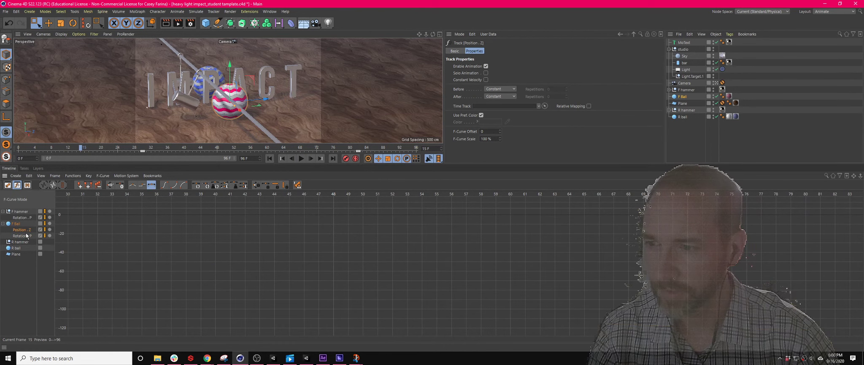
{"action": "left_click", "coordinate": [26, 235]}
{"action": "left_click", "coordinate": [29, 217], "text": "ctrl"}
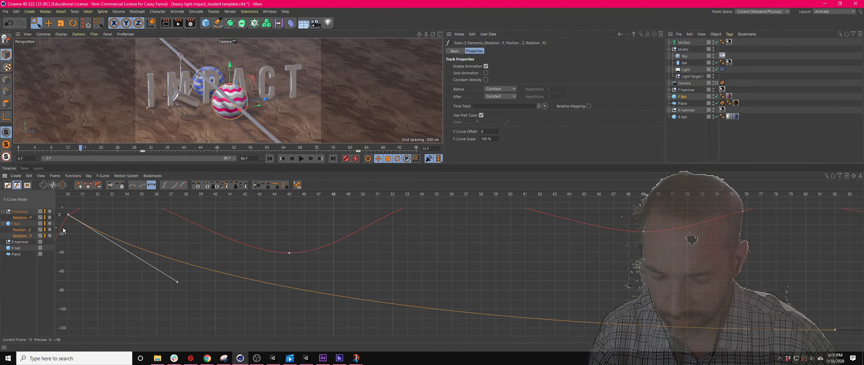
{"action": "key", "text": "h"}
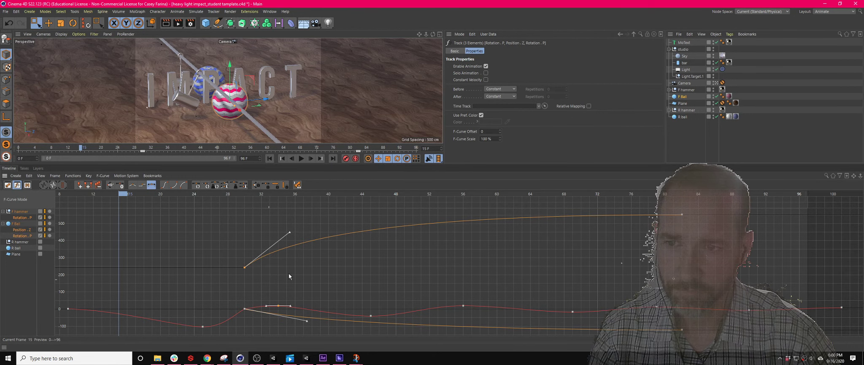
Scrub back and forth through the hammer strike and ball motion to review timing
{"action": "left_click_drag", "start_coordinate": [289, 192], "coordinate": [419, 256]}
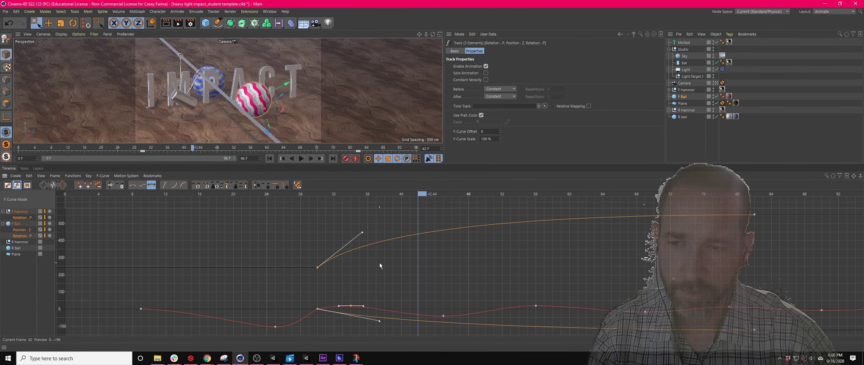
{"action": "left_click_drag", "start_coordinate": [420, 196], "coordinate": [573, 238]}
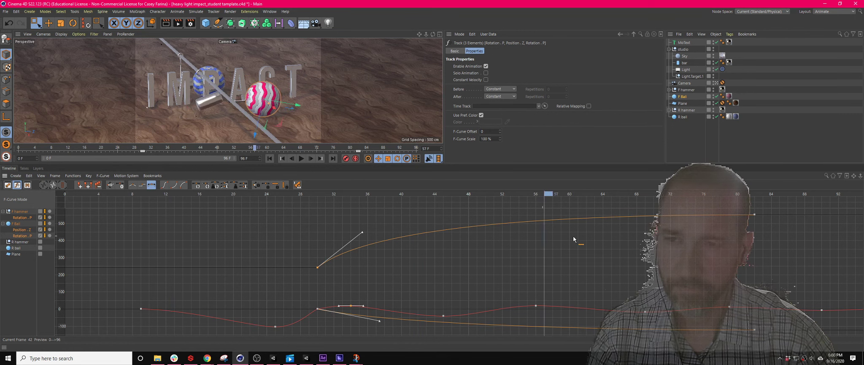
{"action": "left_click_drag", "start_coordinate": [658, 240], "coordinate": [562, 264]}
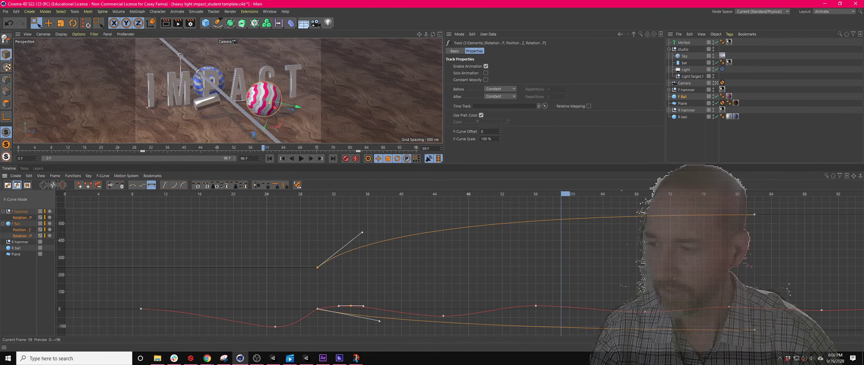